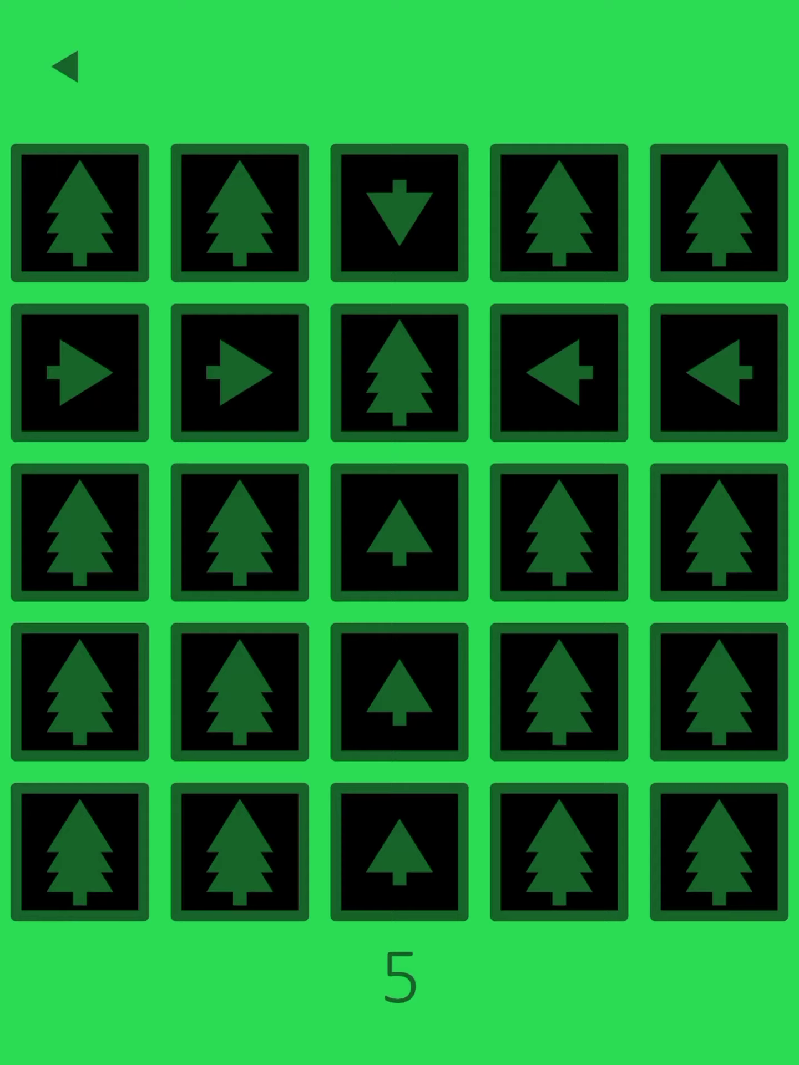
- Unbox the first ten trees, starting with the centre, bottom-centre and bottom-left ones
left_click(400, 373)
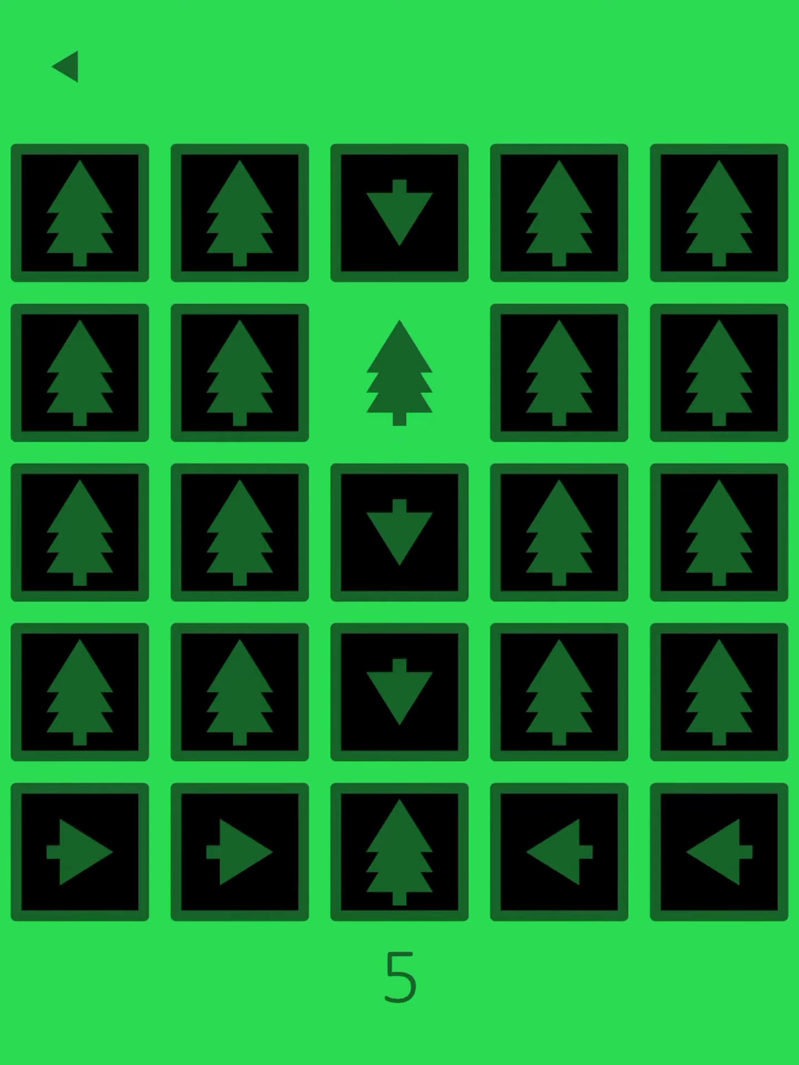
left_click(400, 851)
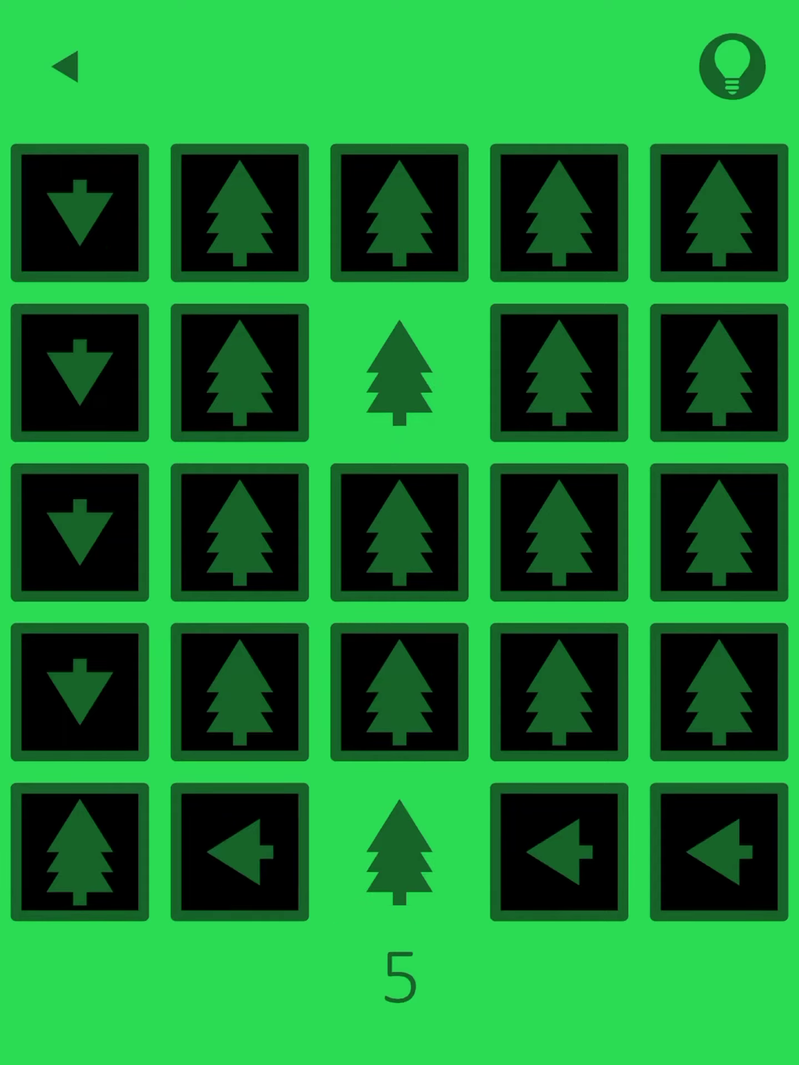
left_click(80, 852)
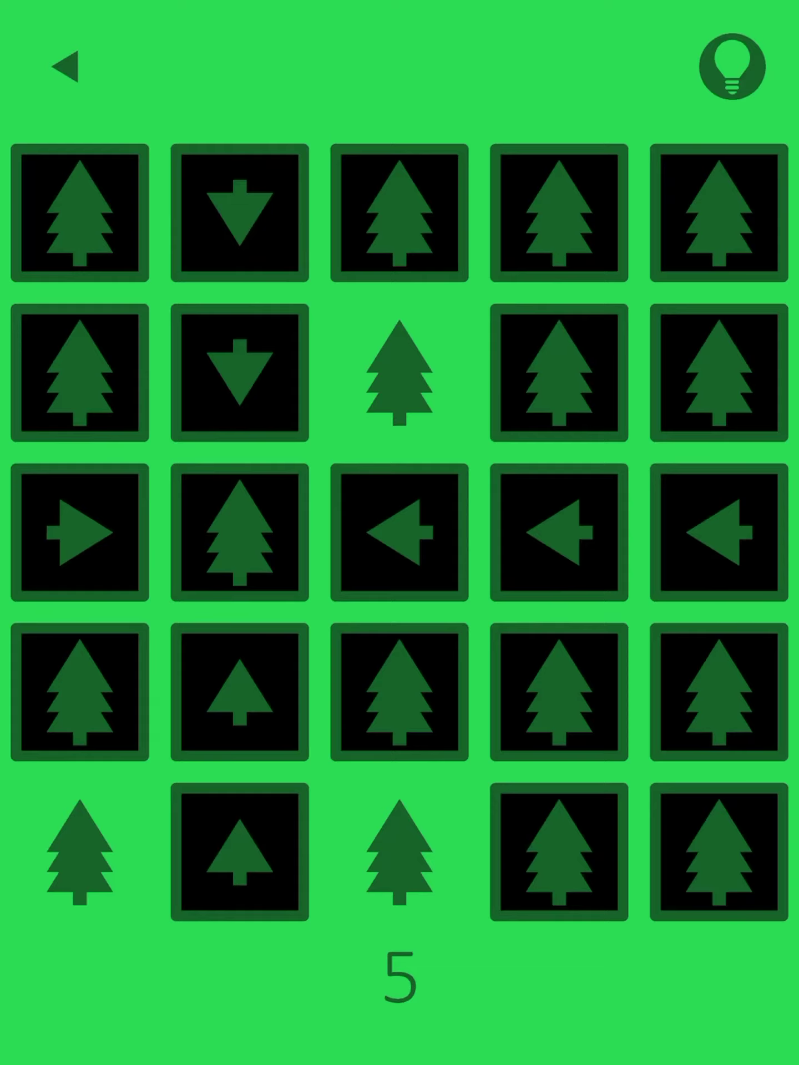
left_click(239, 532)
left_click(399, 692)
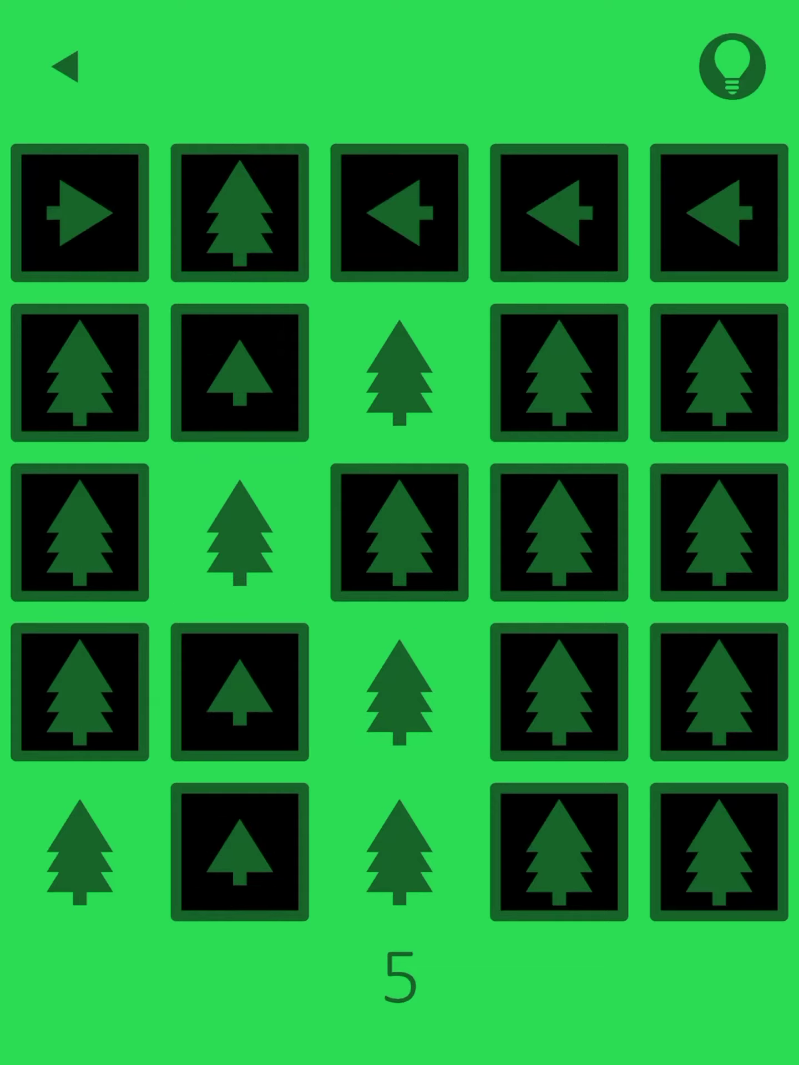
left_click(240, 213)
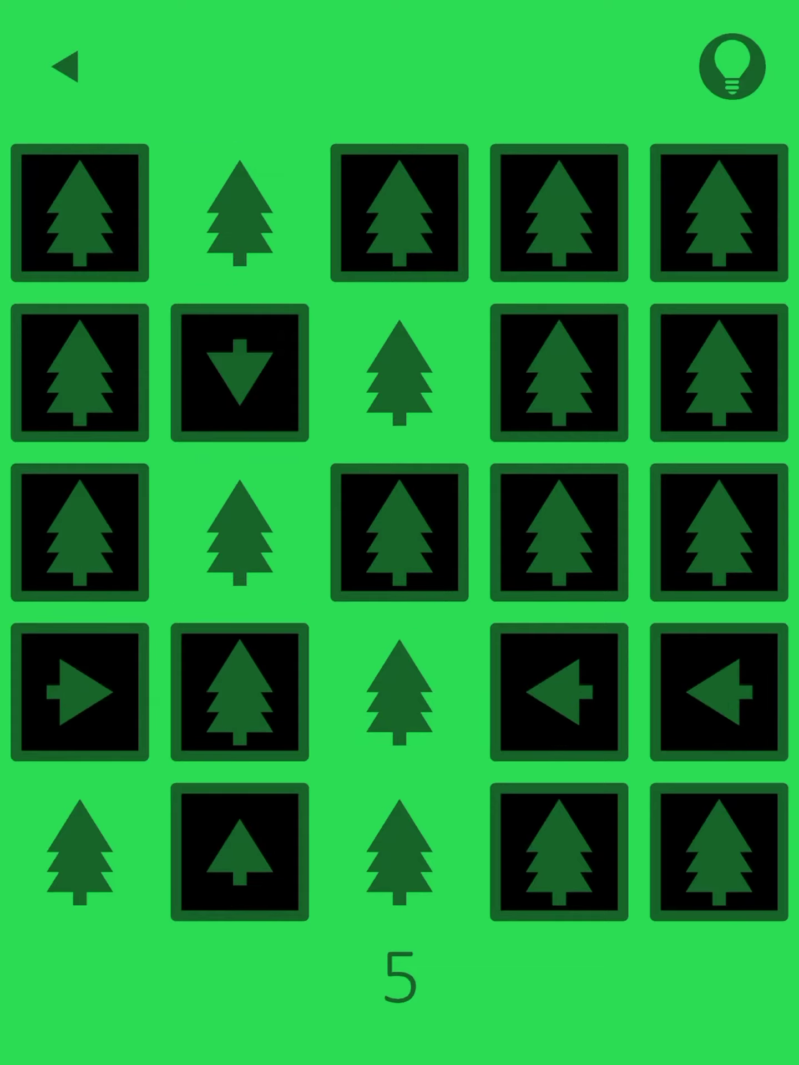
left_click(240, 692)
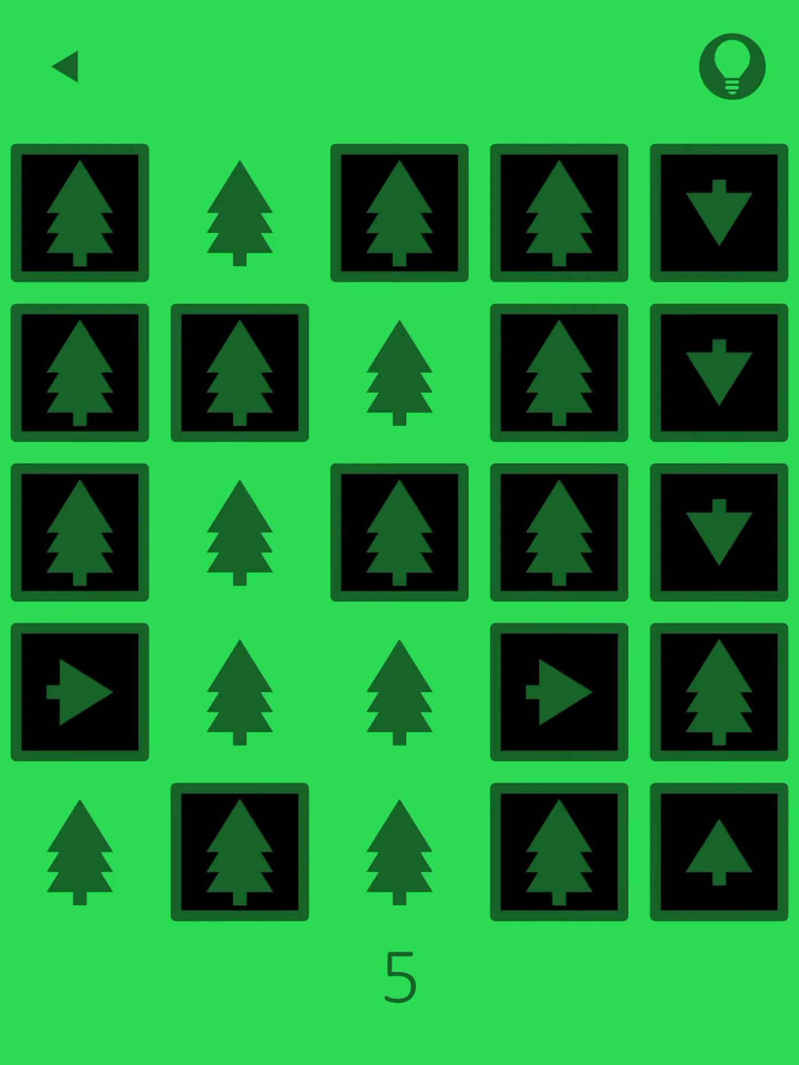
left_click(719, 692)
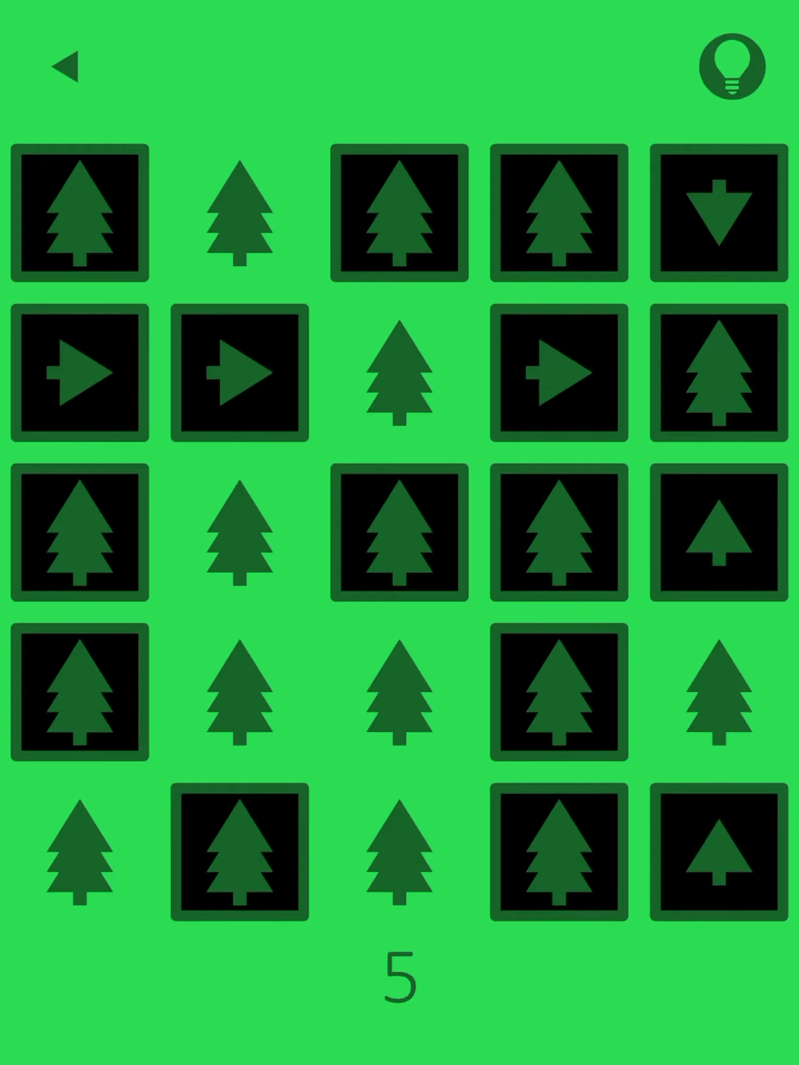
left_click(719, 373)
left_click(80, 374)
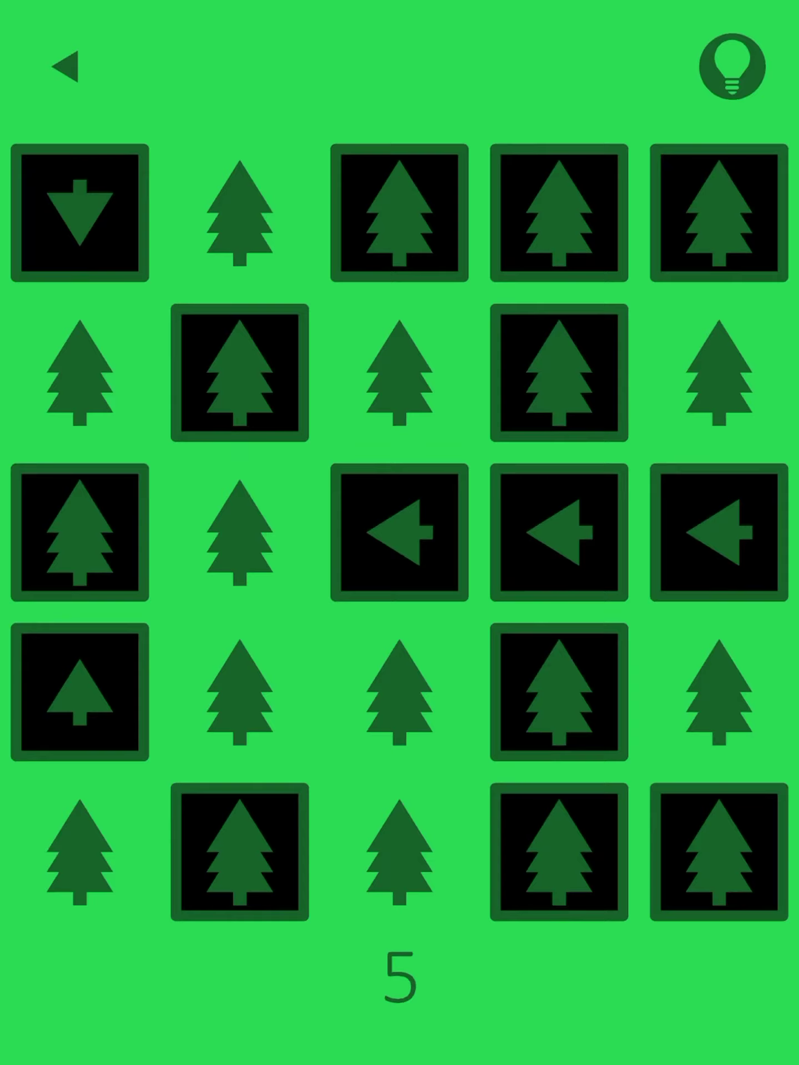
- Unbox the remaining trees, ending with the top-left corner and the last boxes
left_click(80, 532)
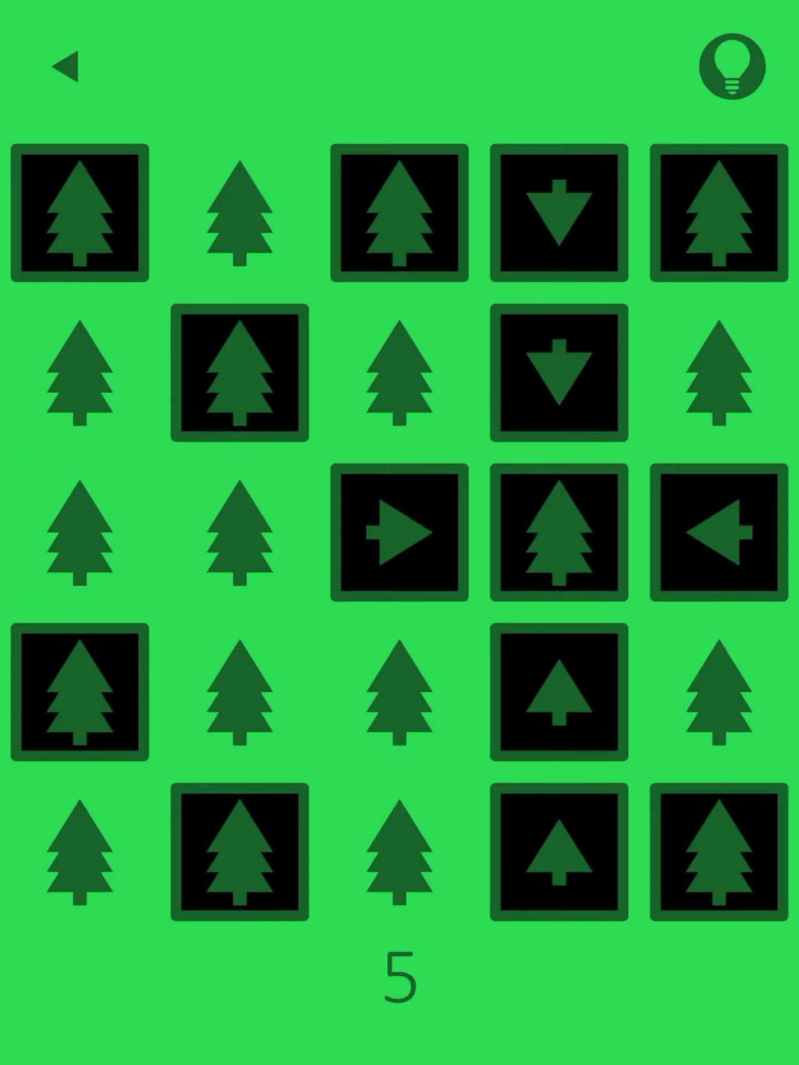
left_click(559, 533)
left_click(560, 212)
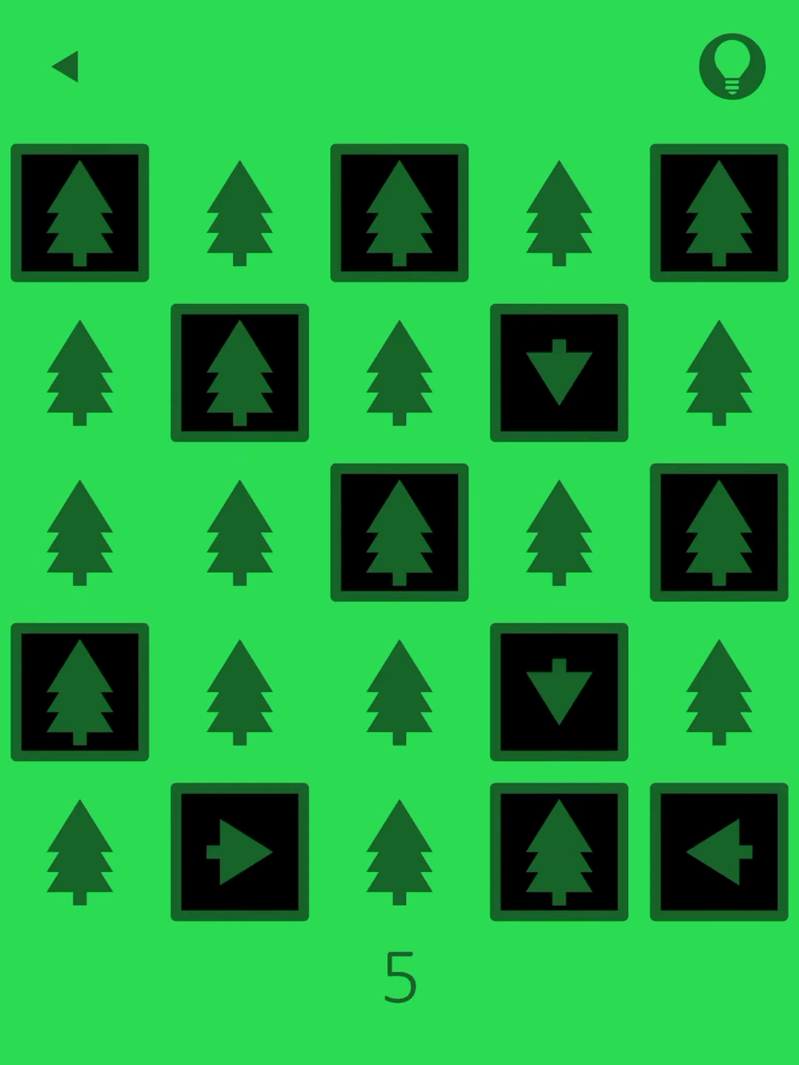
left_click(560, 852)
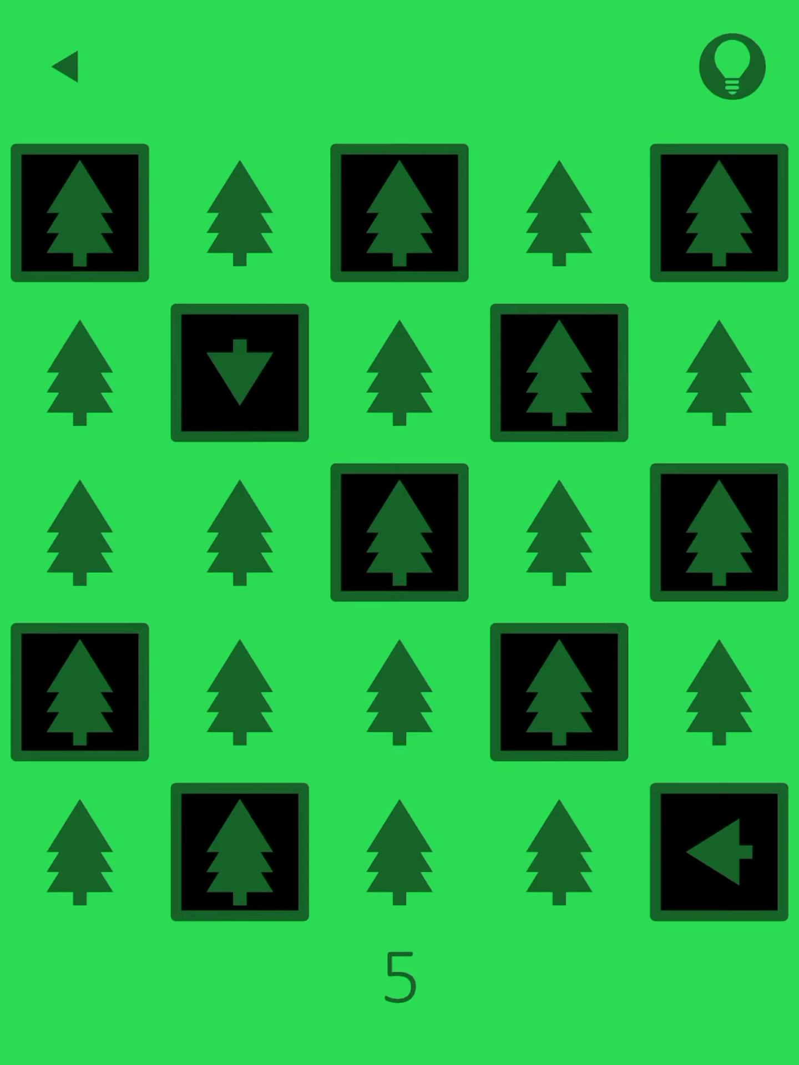
left_click(239, 852)
left_click(719, 853)
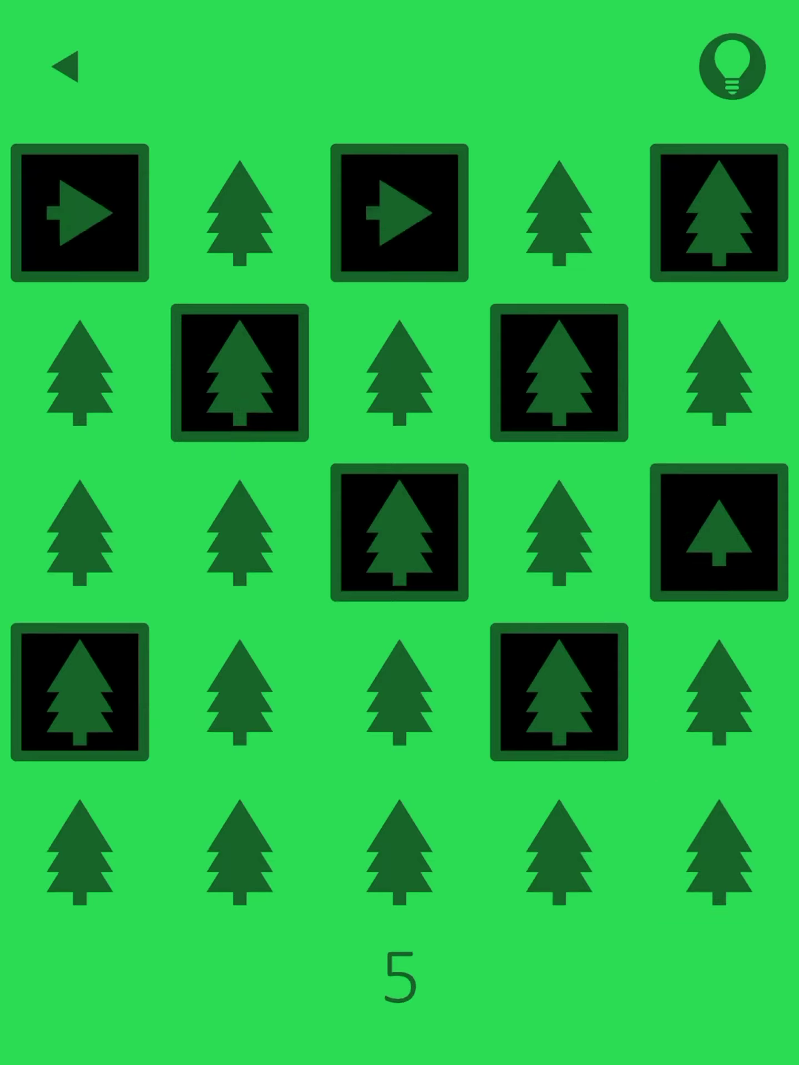
left_click(719, 213)
left_click(719, 533)
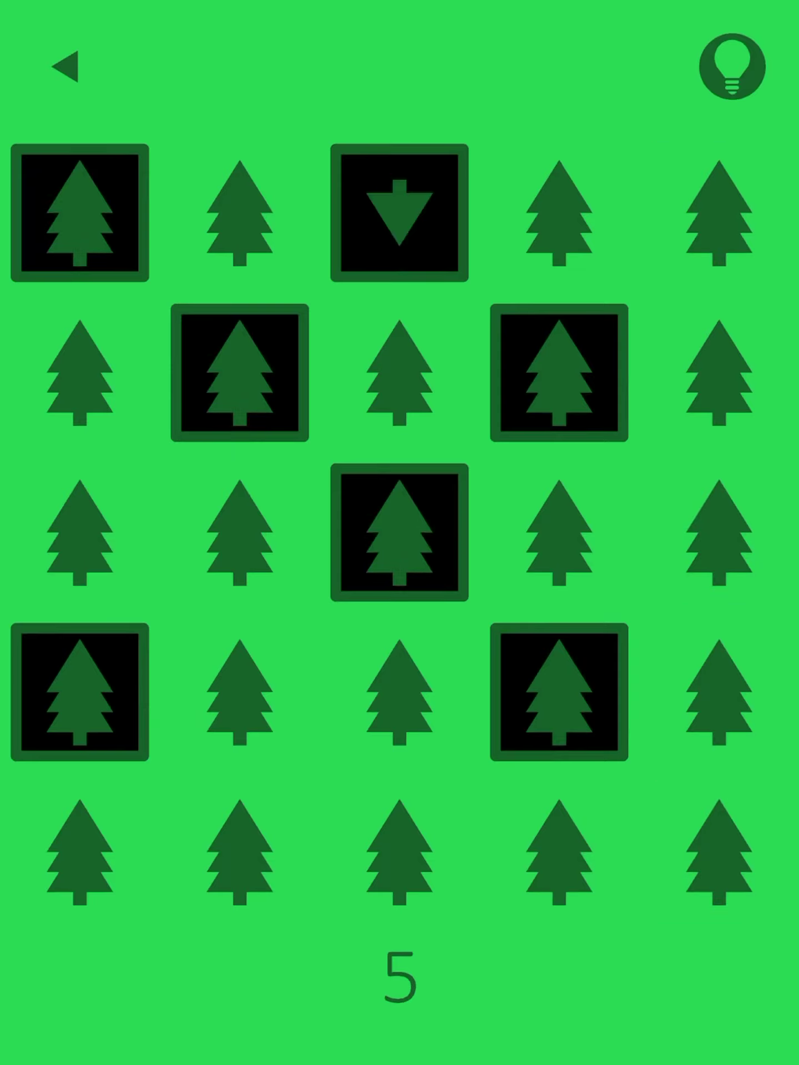
left_click(400, 533)
left_click(399, 213)
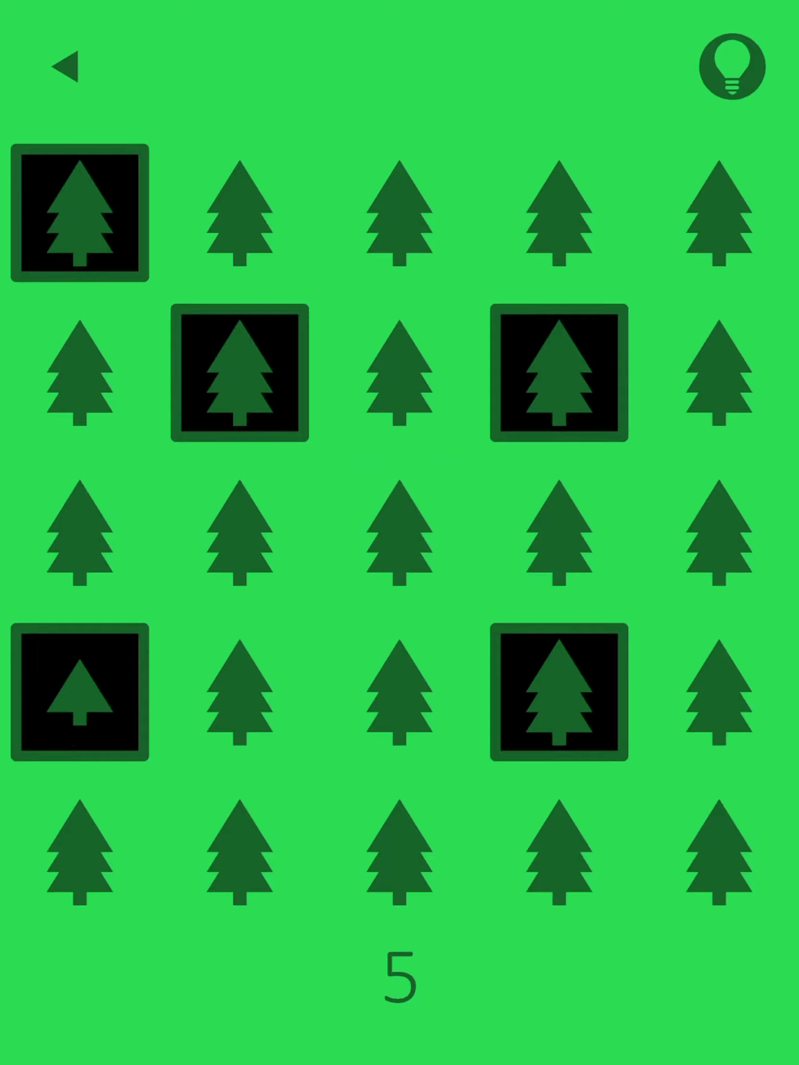
left_click(80, 213)
left_click(80, 692)
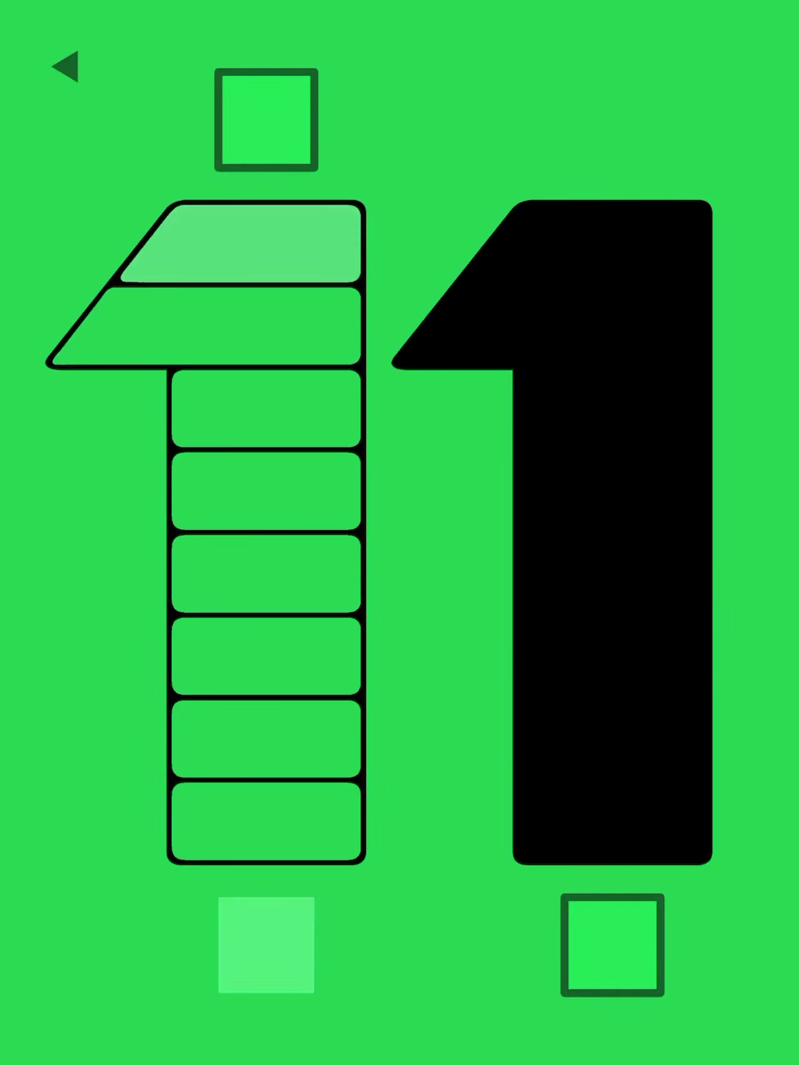
- Fill the left 1 and start passing its green segments into the right 1
left_click(612, 944)
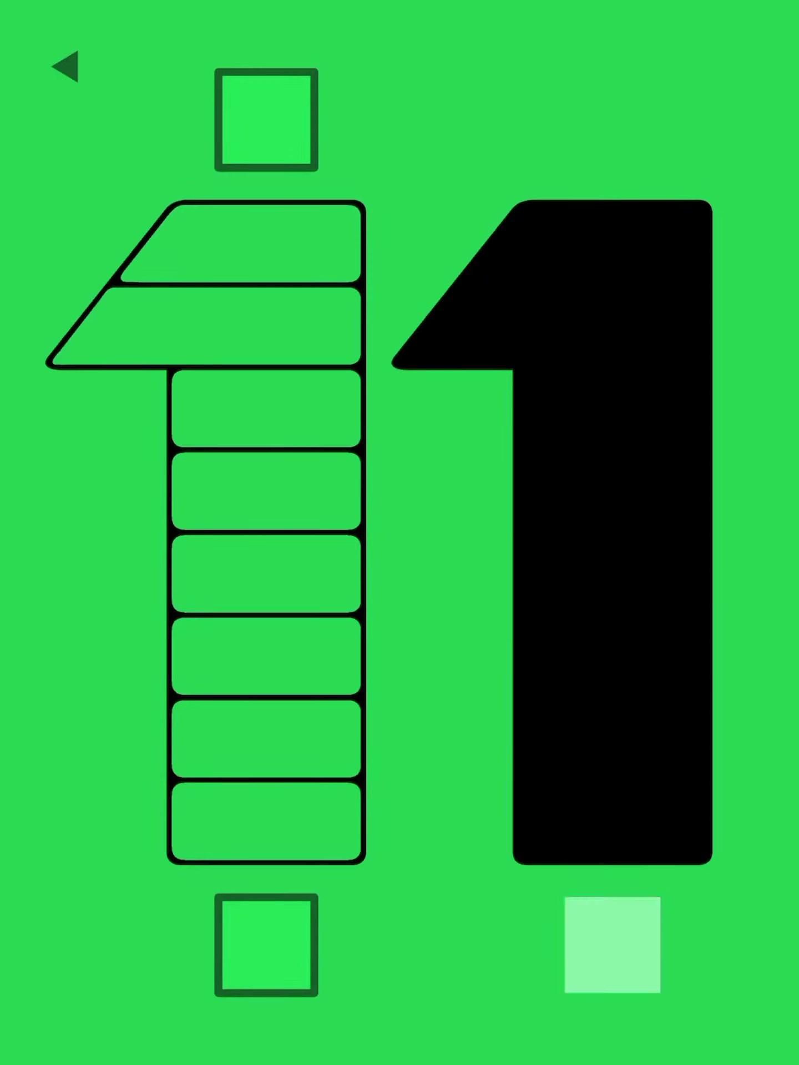
left_click(266, 119)
left_click(613, 944)
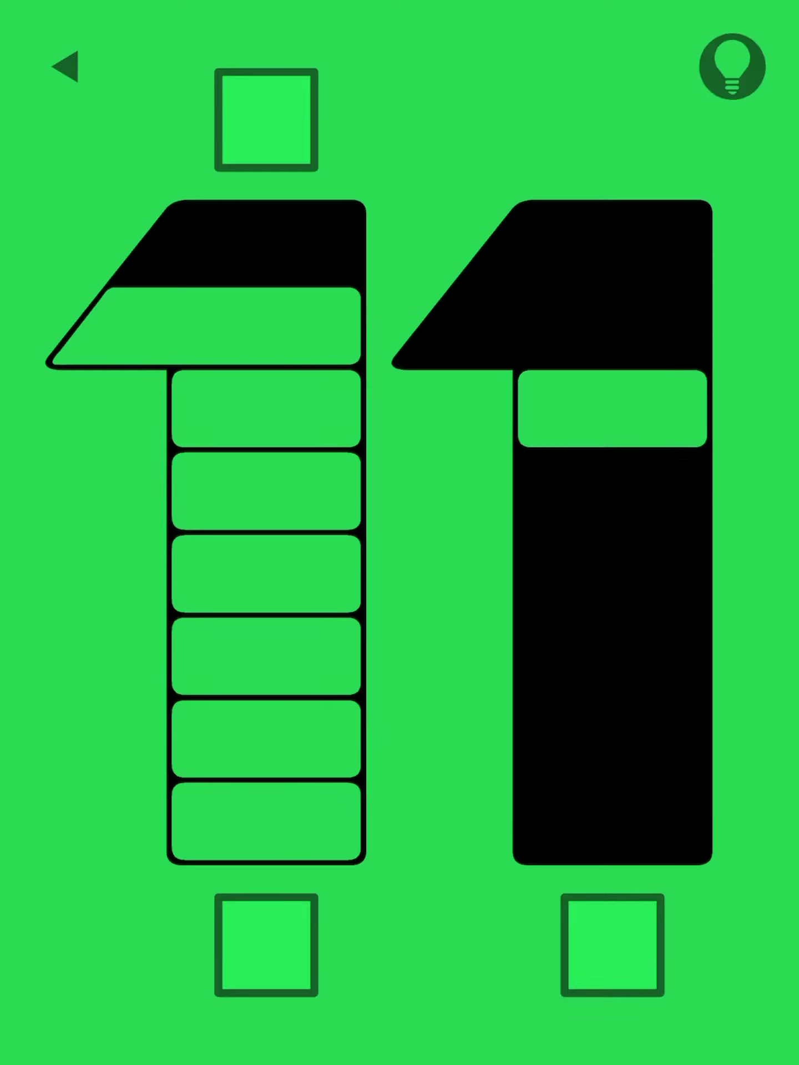
left_click(266, 119)
left_click(267, 119)
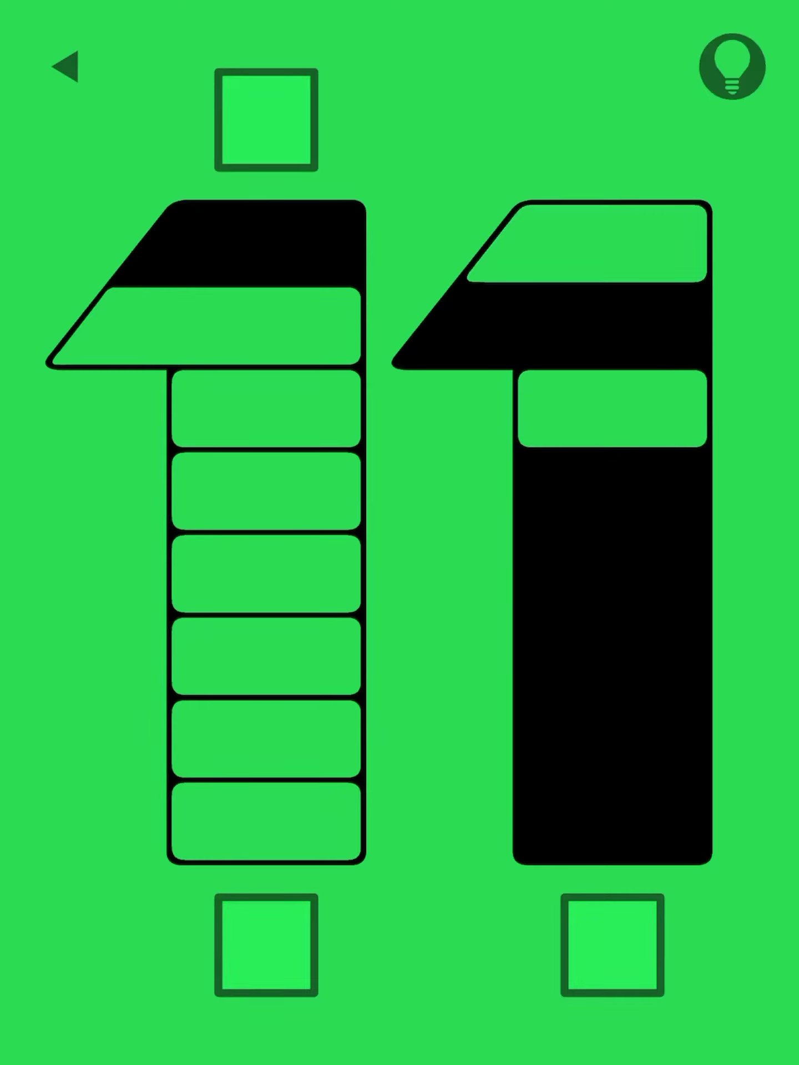
left_click(613, 944)
left_click(266, 119)
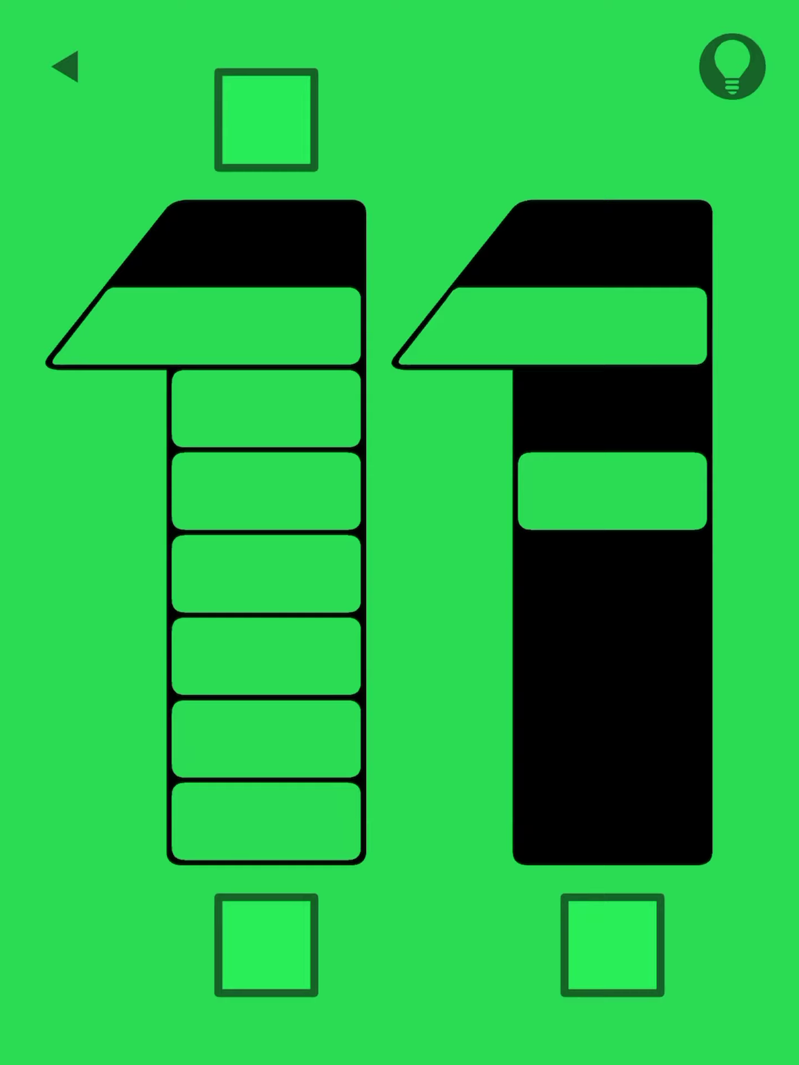
left_click(267, 944)
left_click(267, 119)
left_click(613, 944)
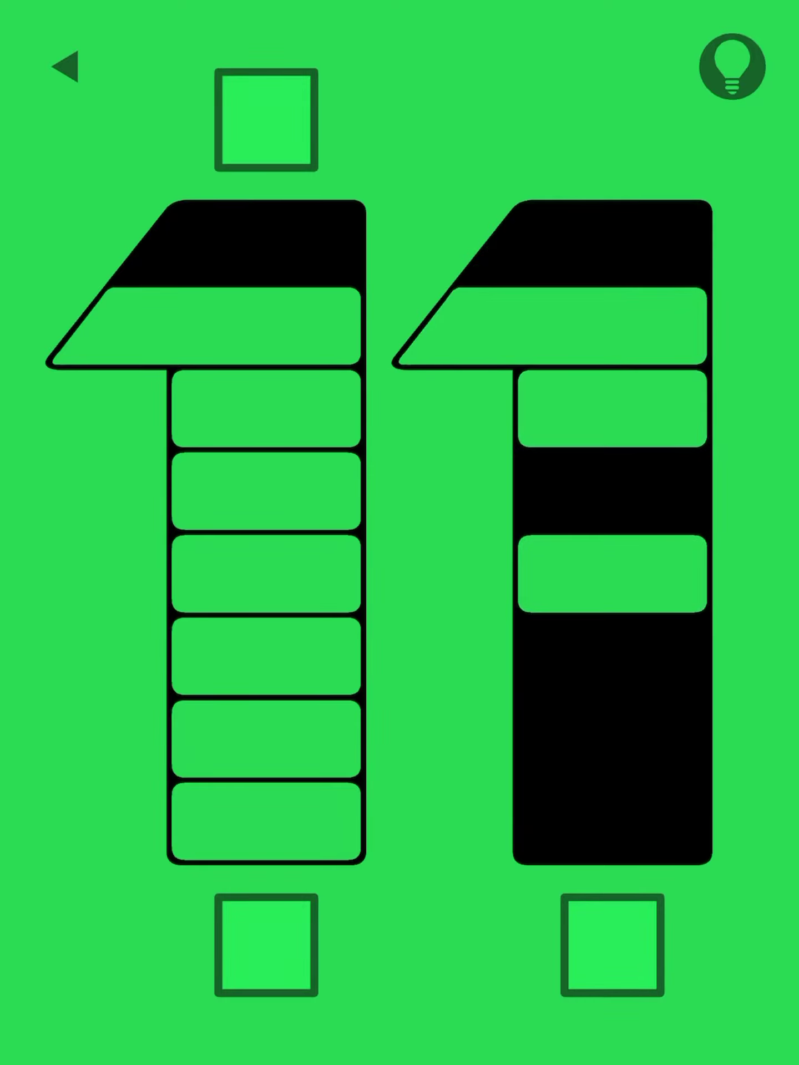
- Keep feeding segments across until the right 1's slots and top piece are filled
left_click(266, 945)
left_click(267, 119)
left_click(612, 944)
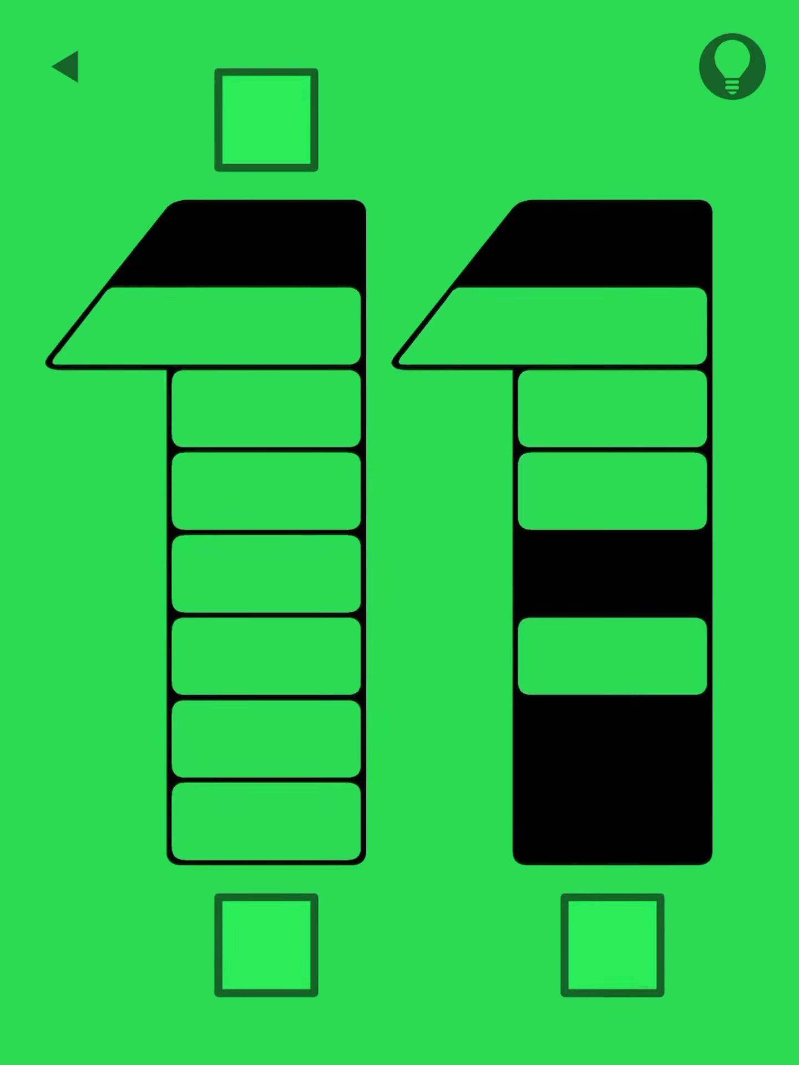
left_click(266, 944)
left_click(266, 120)
left_click(612, 944)
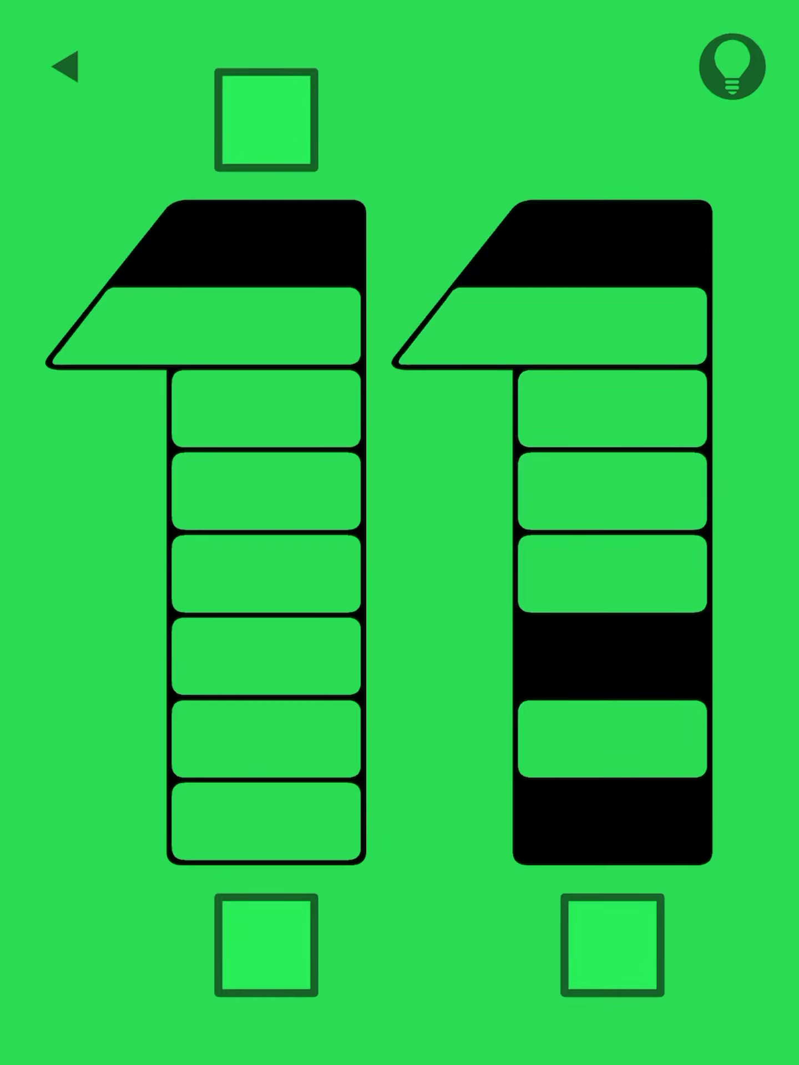
left_click(267, 944)
left_click(267, 119)
left_click(612, 944)
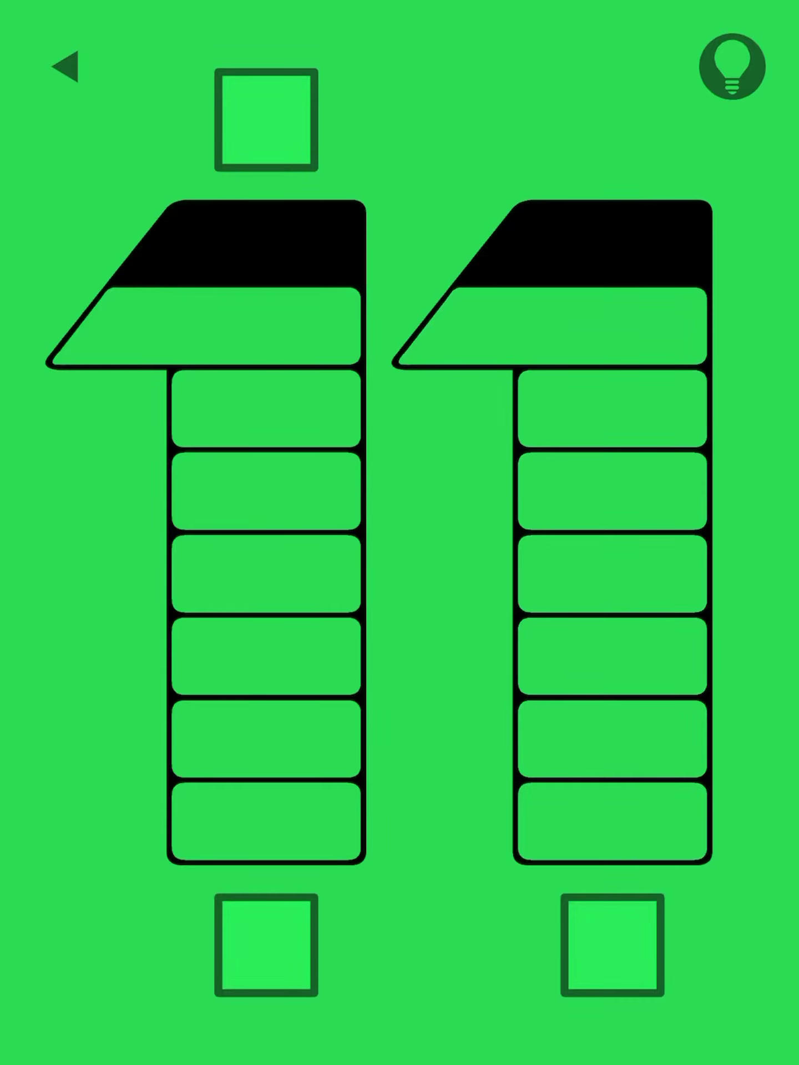
left_click(266, 945)
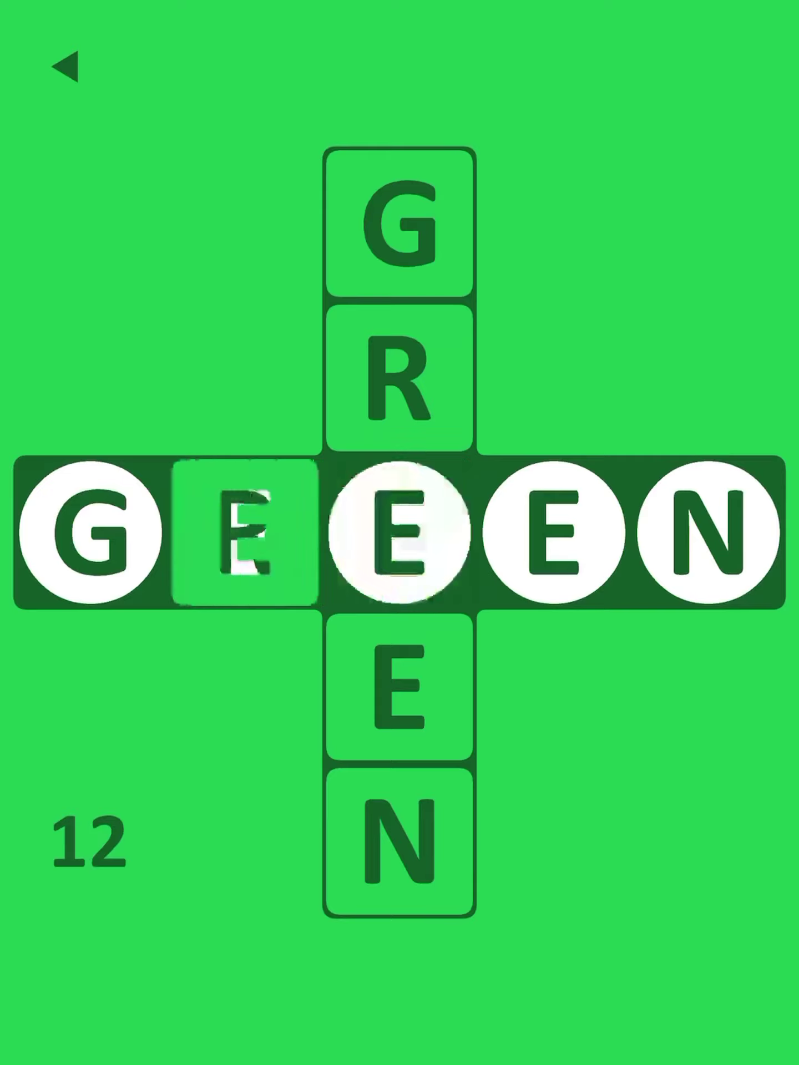
left_click(245, 533)
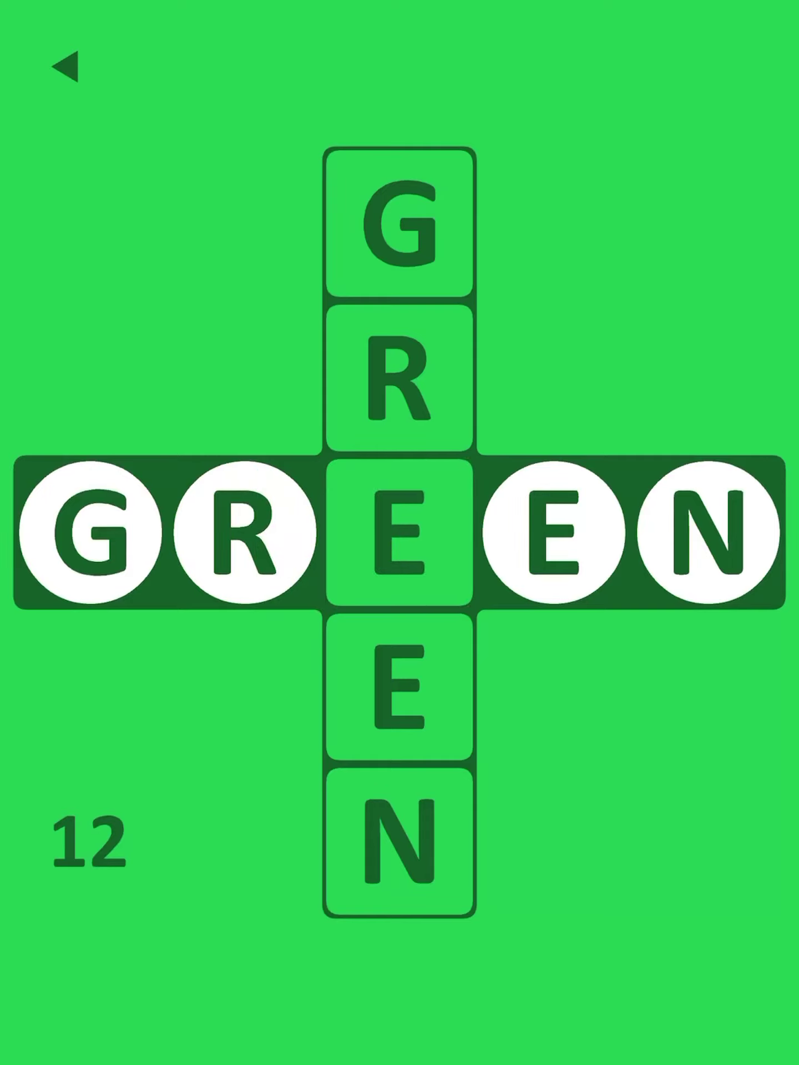
- Swap R with the centre E, sliding E to the row's end and R rightward
left_click(554, 533)
left_click(708, 532)
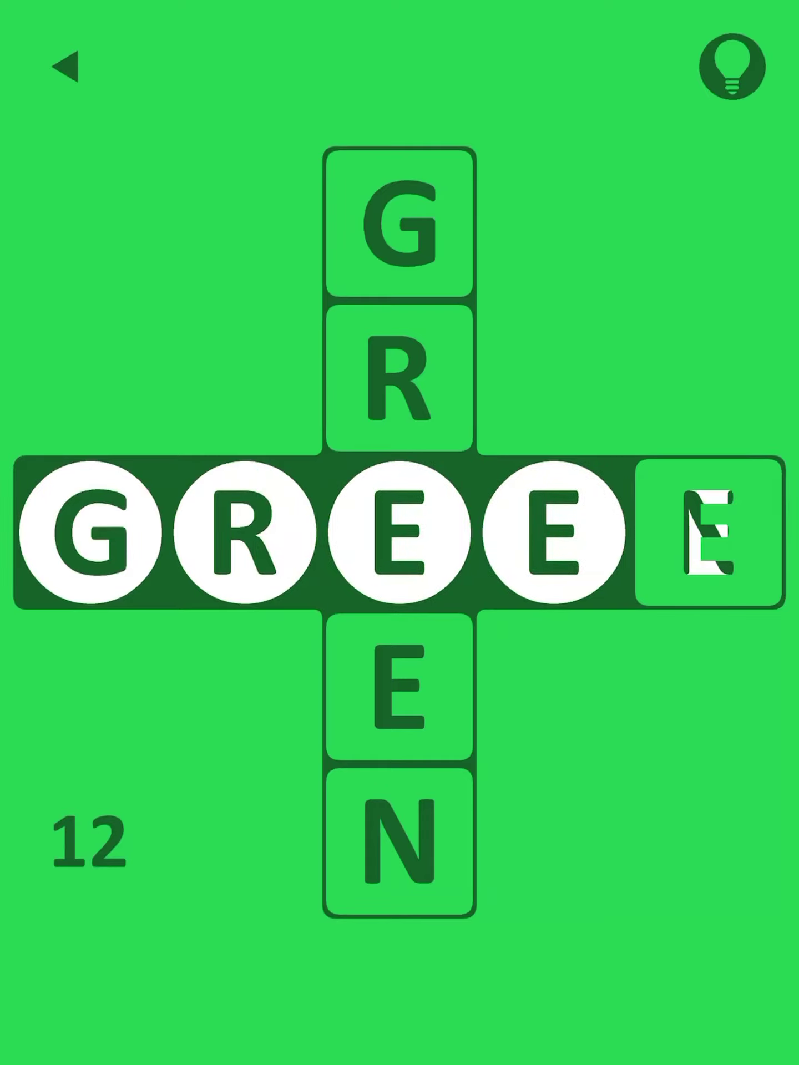
left_click(399, 533)
left_click(554, 532)
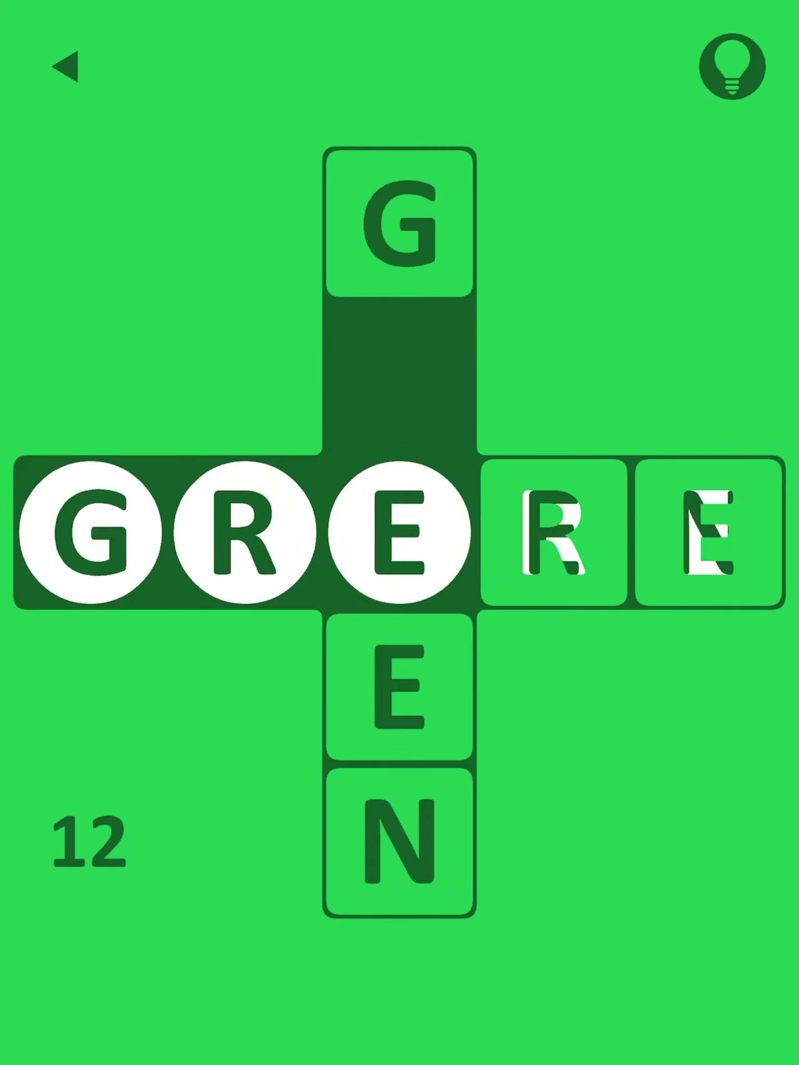
- Move the G tile down into the row and across to its first cell
left_click(400, 367)
left_click(400, 533)
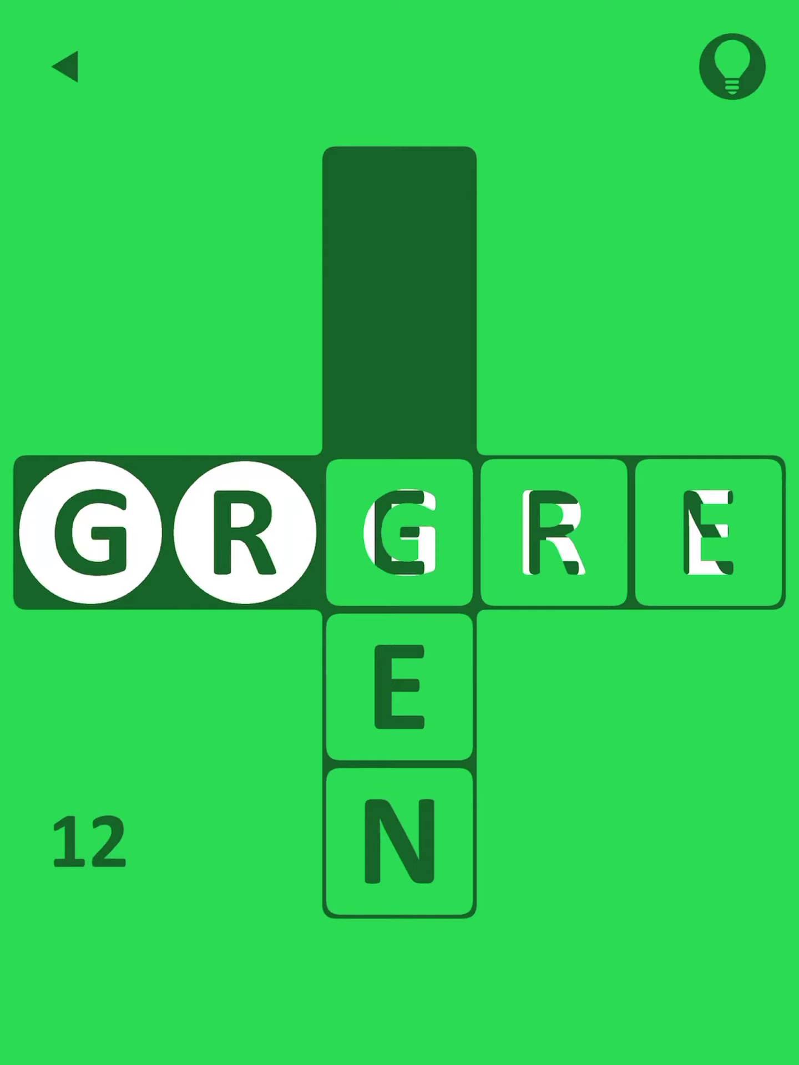
left_click(262, 533)
left_click(88, 532)
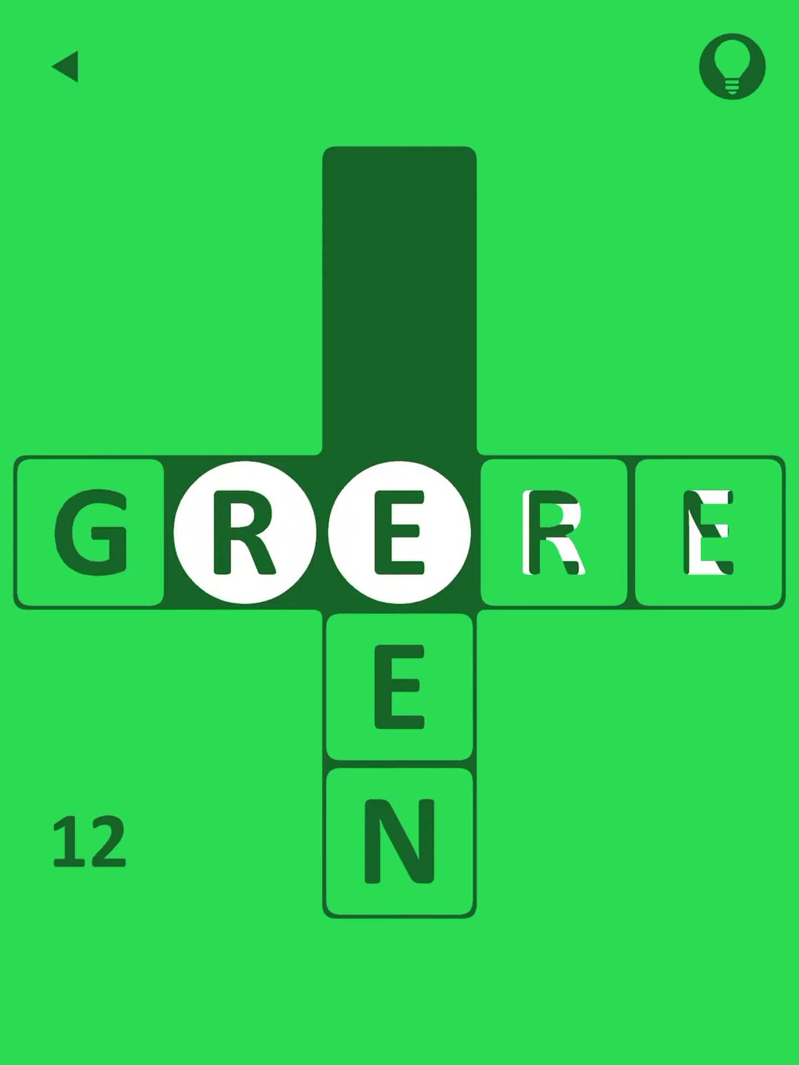
- Bring R into the second row cell and slide E up into the top cell
left_click(554, 533)
left_click(400, 533)
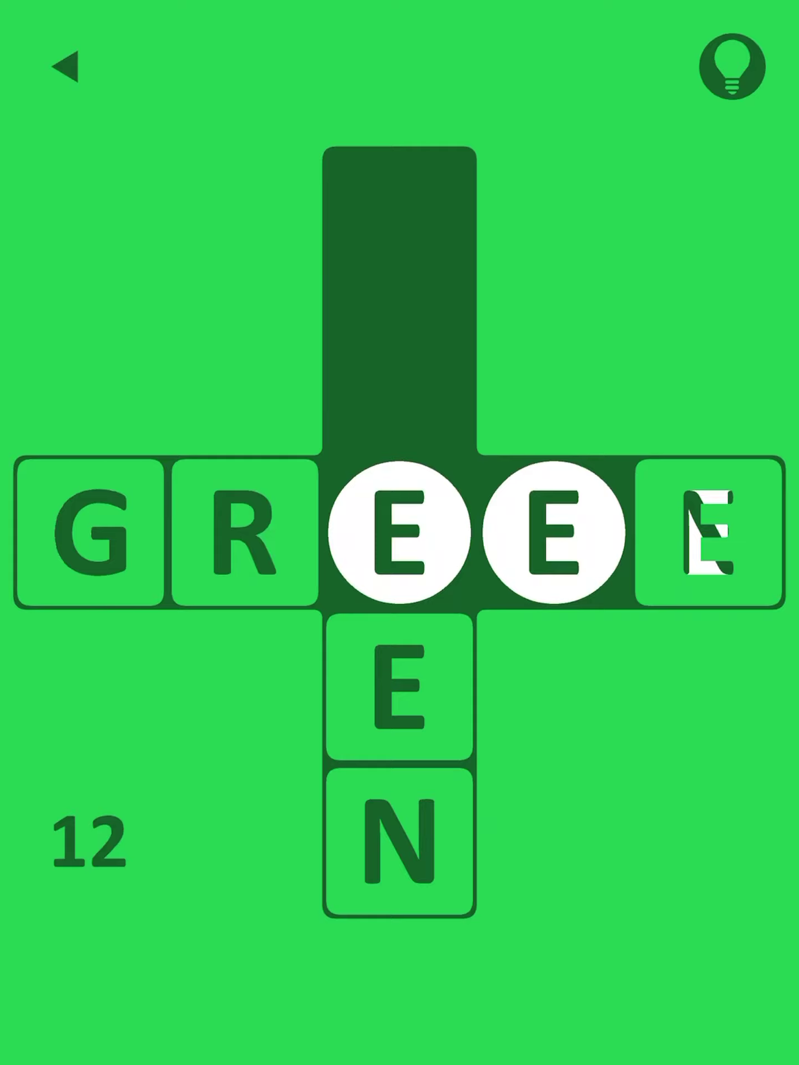
left_click(553, 532)
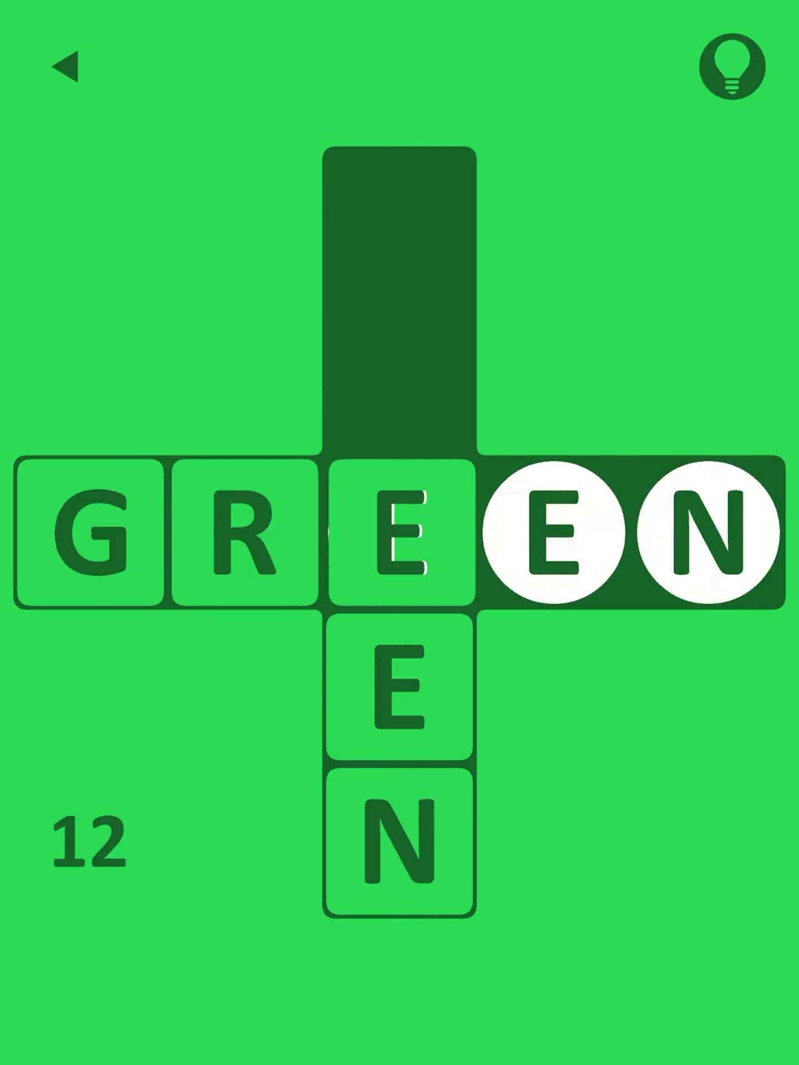
left_click(399, 533)
left_click(400, 379)
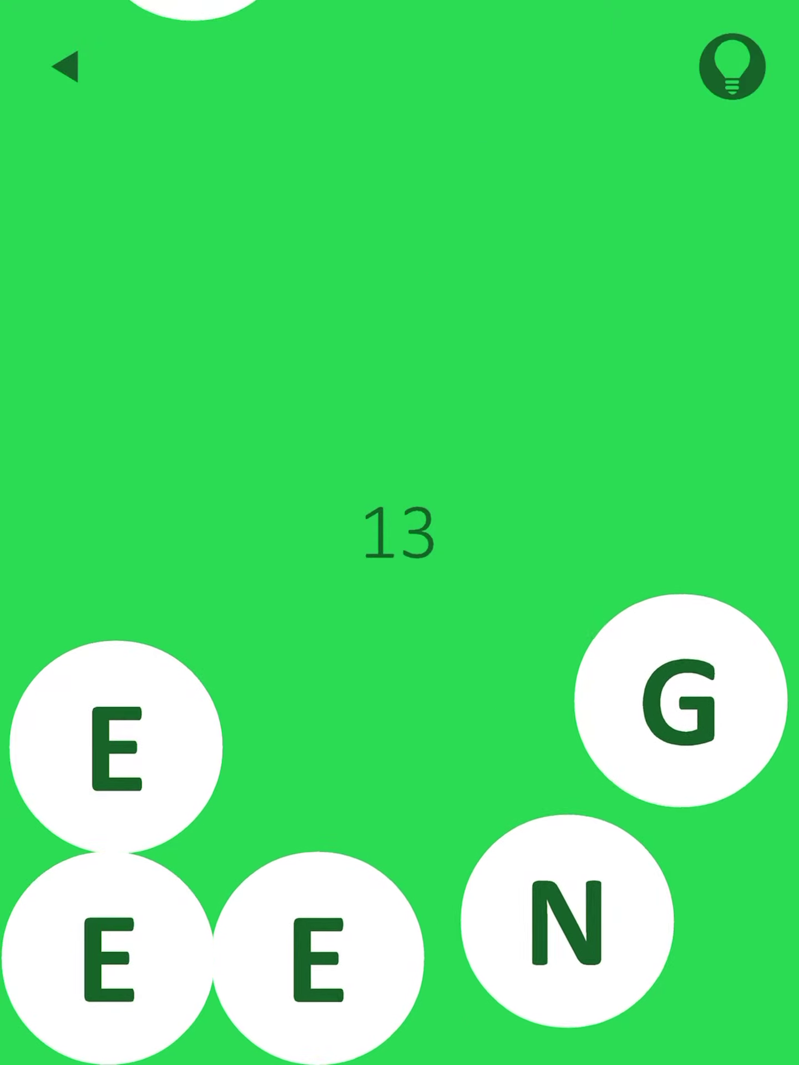
- Pop eight letter balls from the level 13 pile, then the G ball
left_click(146, 268)
left_click(116, 746)
left_click(599, 583)
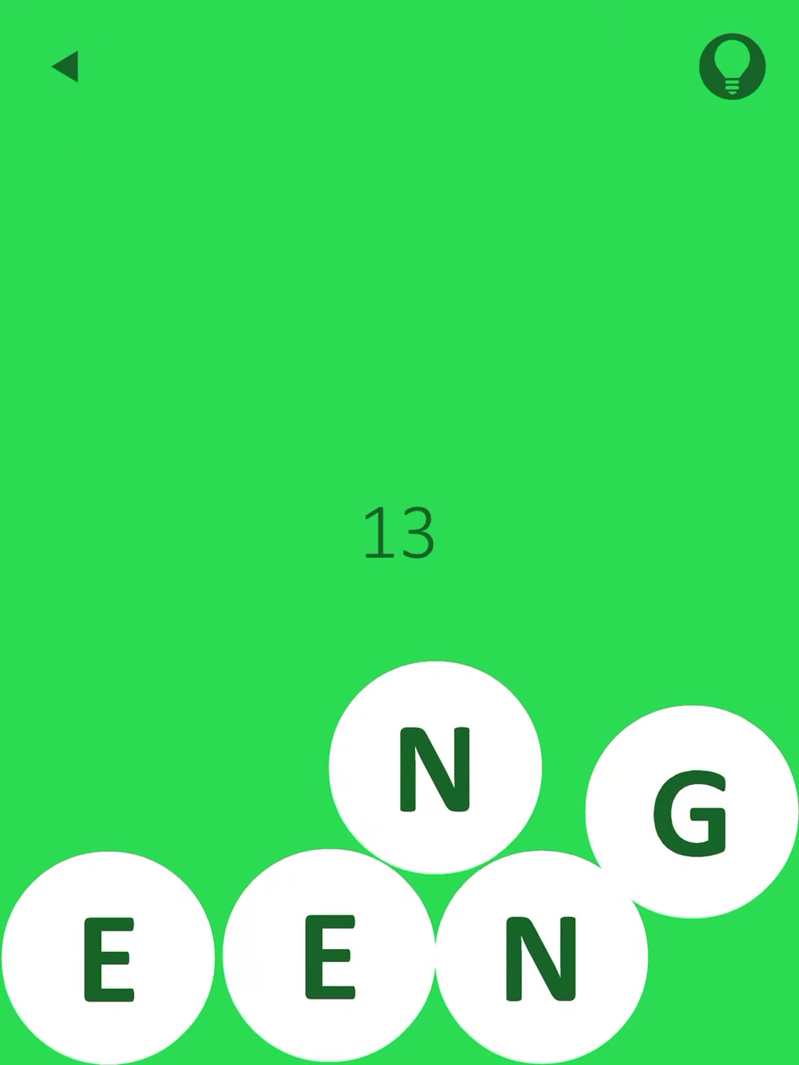
left_click(174, 250)
left_click(590, 466)
left_click(108, 957)
left_click(423, 773)
left_click(317, 970)
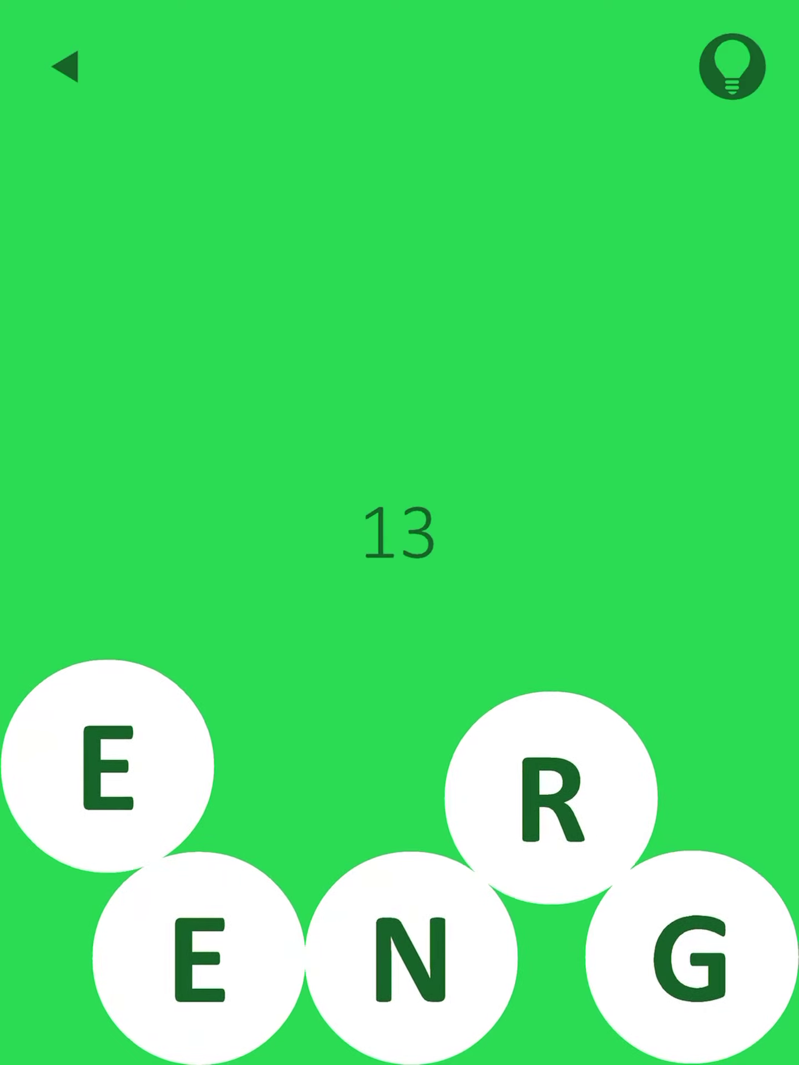
left_click(692, 957)
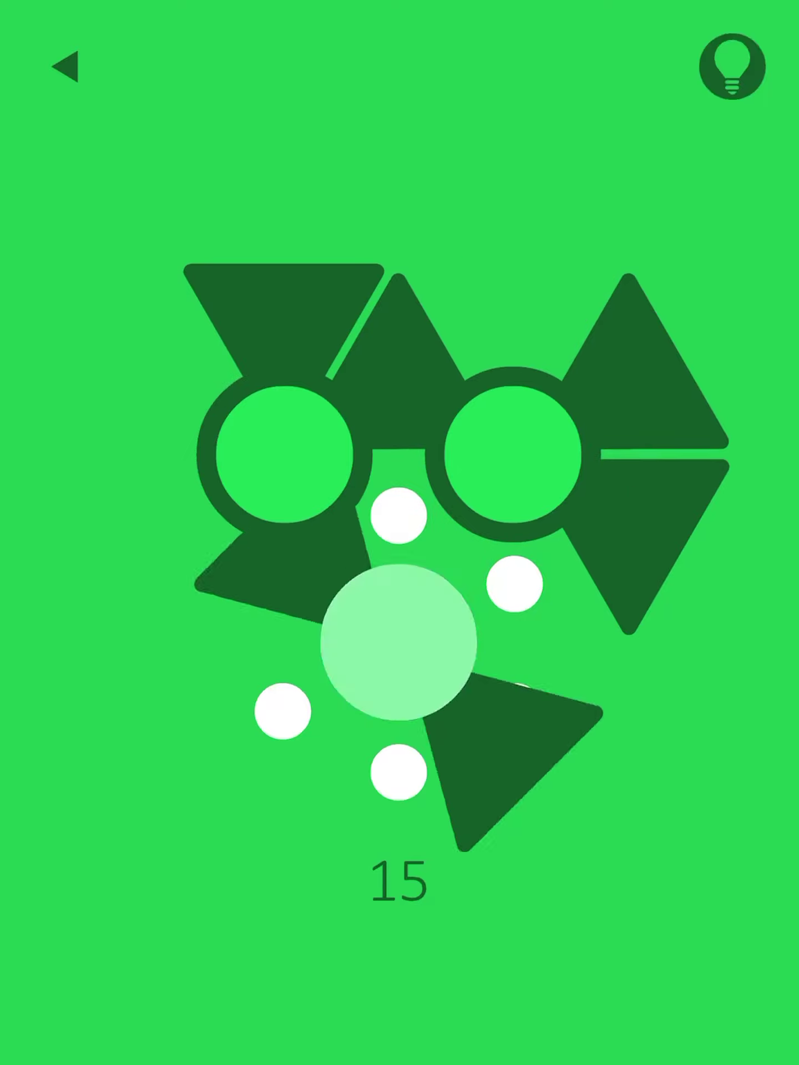
- Turn the top-left and bottom rings in alternating pairs, ten turns in all
left_click(285, 455)
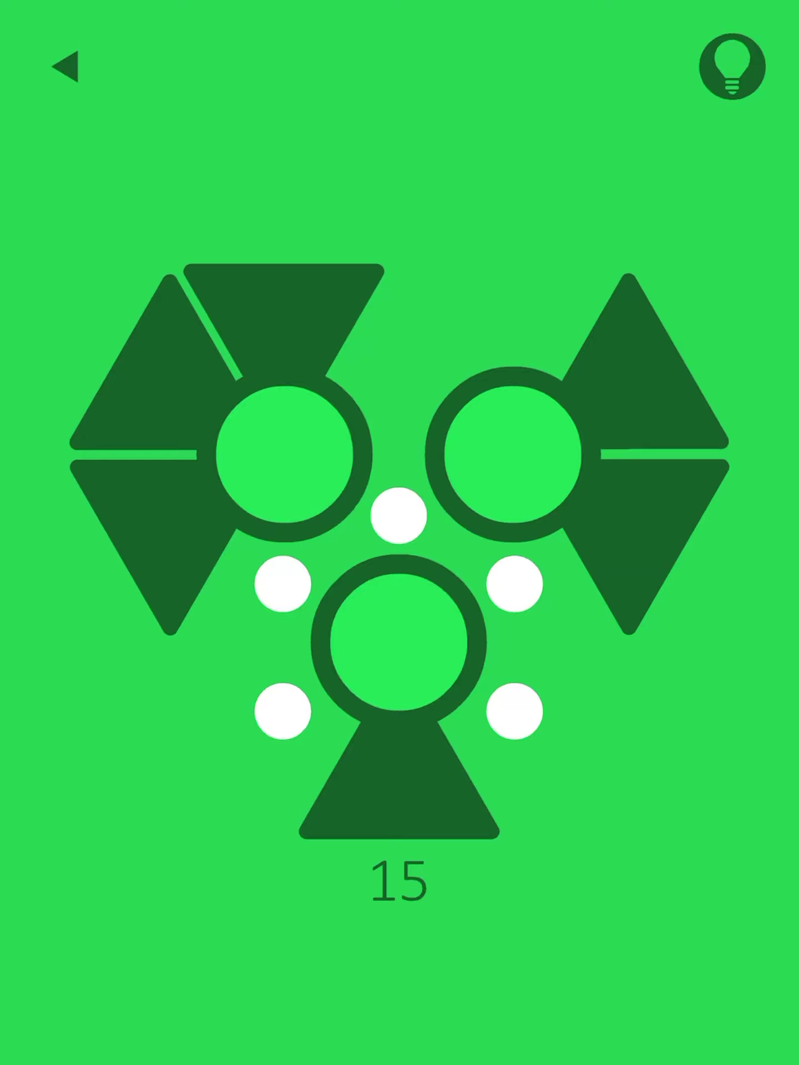
left_click(285, 455)
left_click(398, 642)
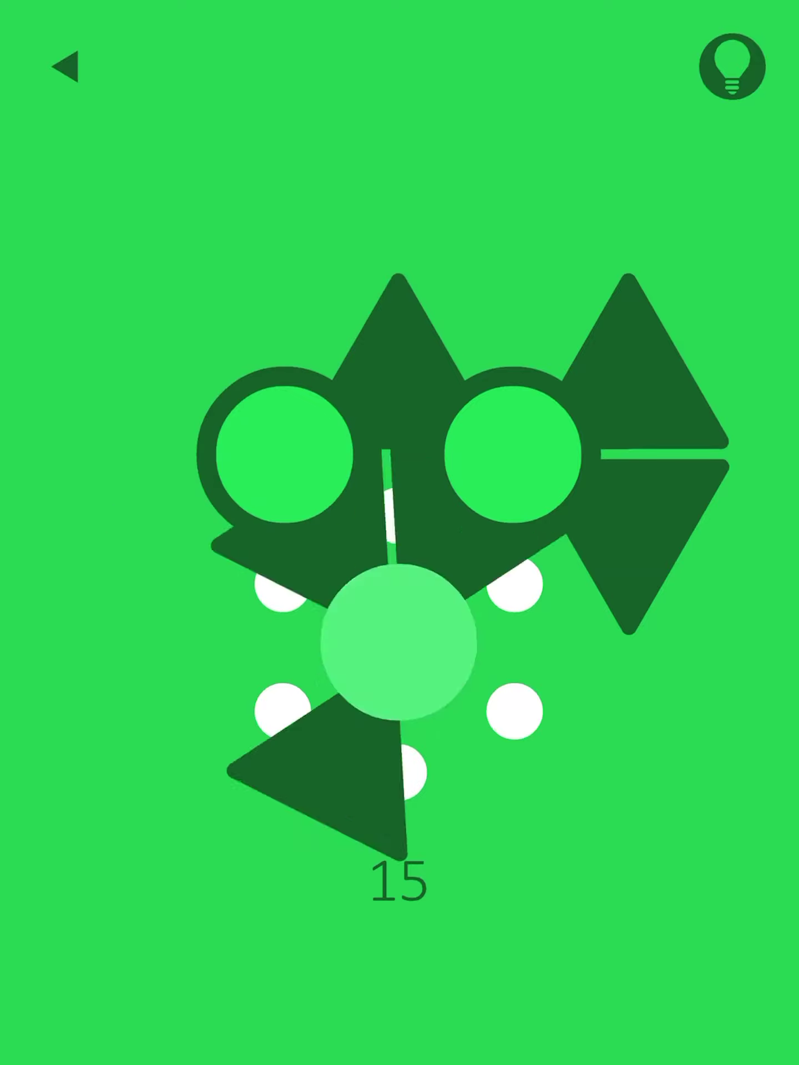
left_click(399, 642)
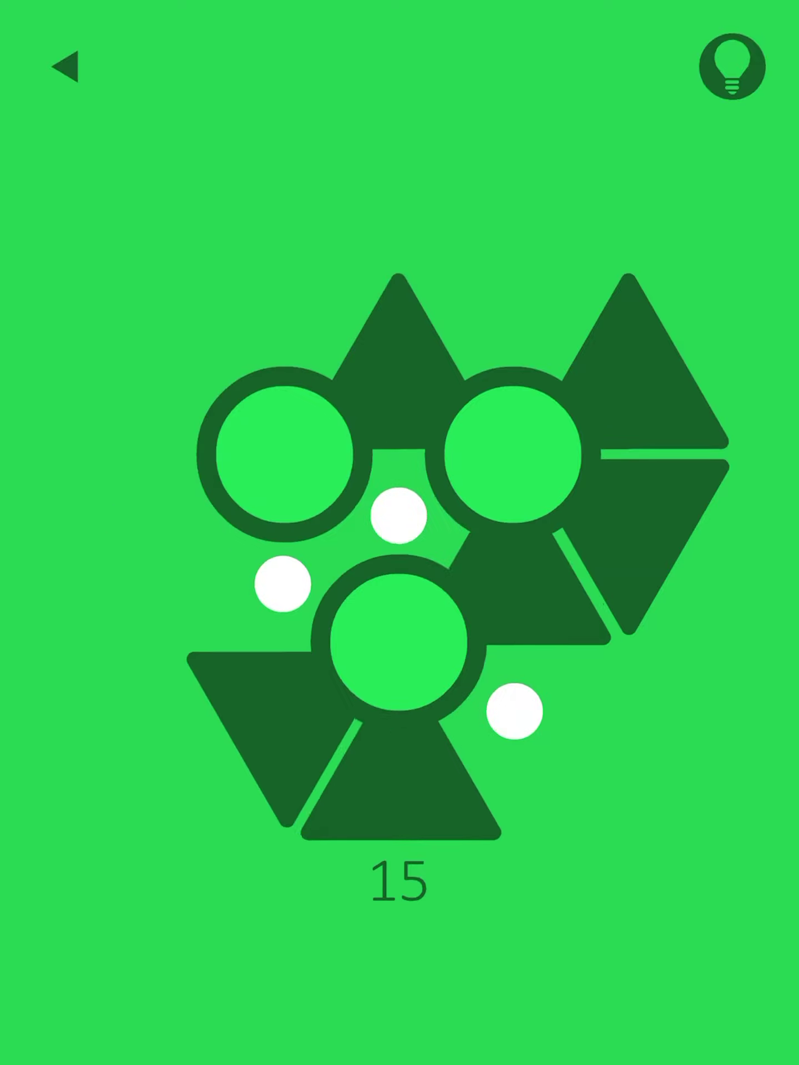
left_click(284, 454)
left_click(285, 454)
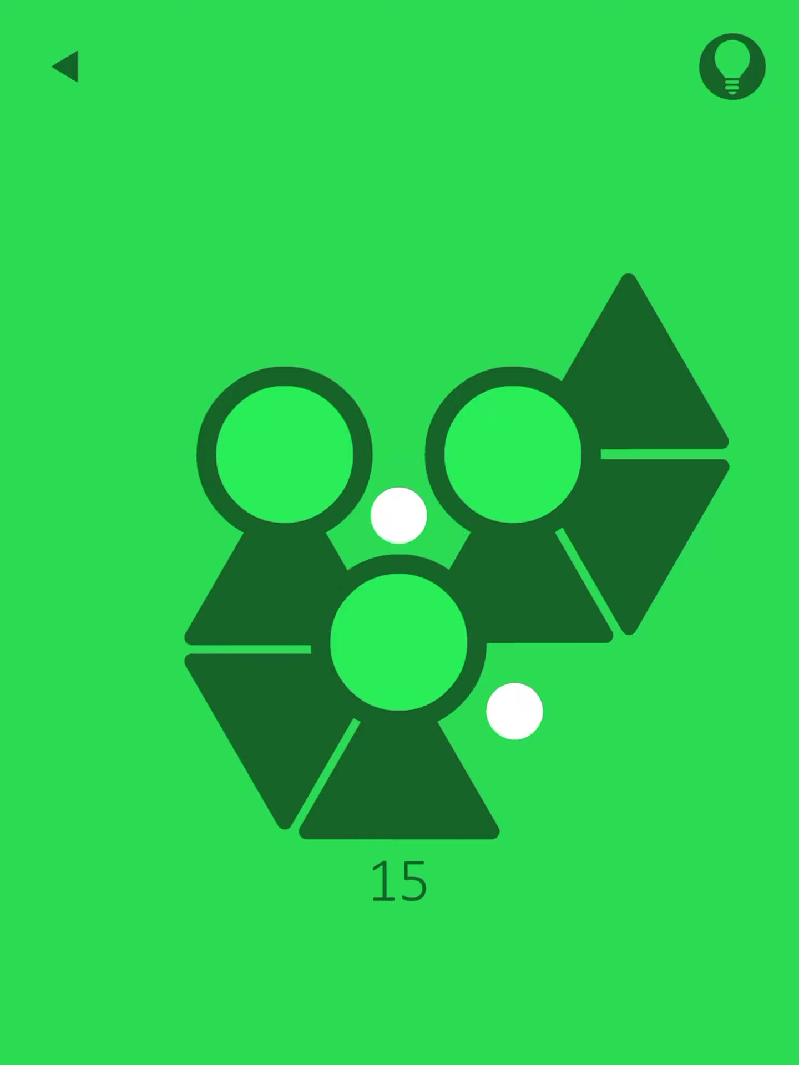
left_click(399, 642)
left_click(399, 643)
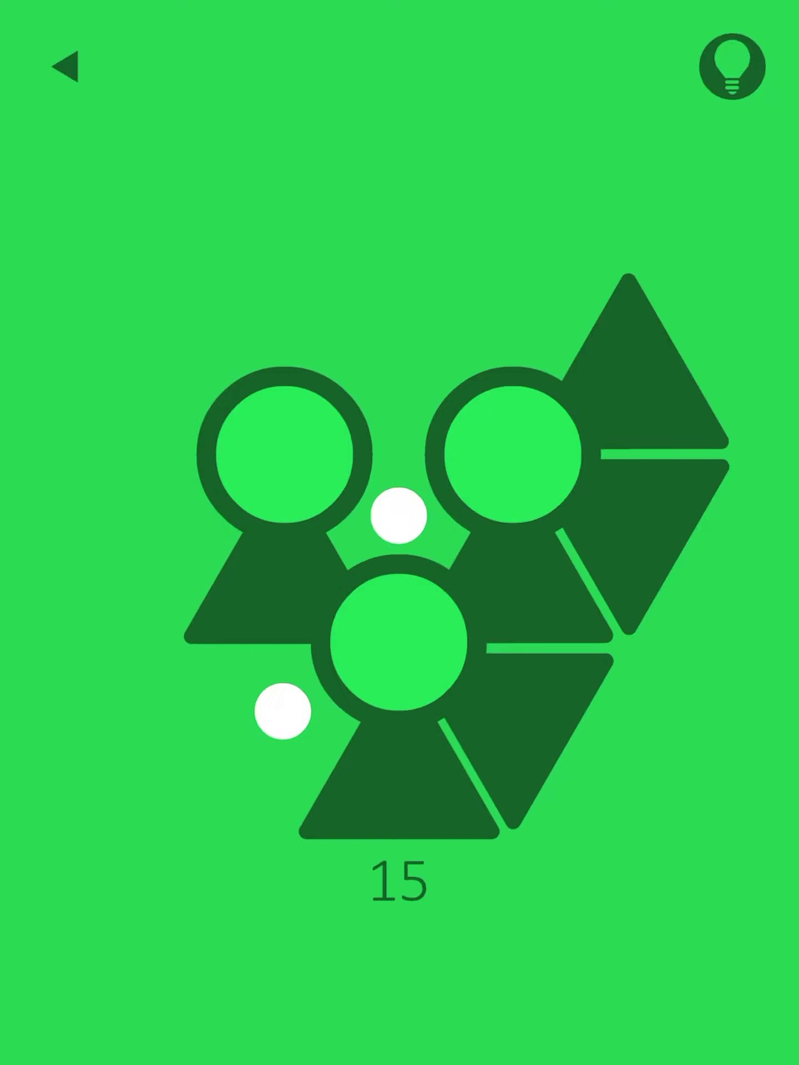
left_click(285, 454)
left_click(284, 455)
left_click(285, 454)
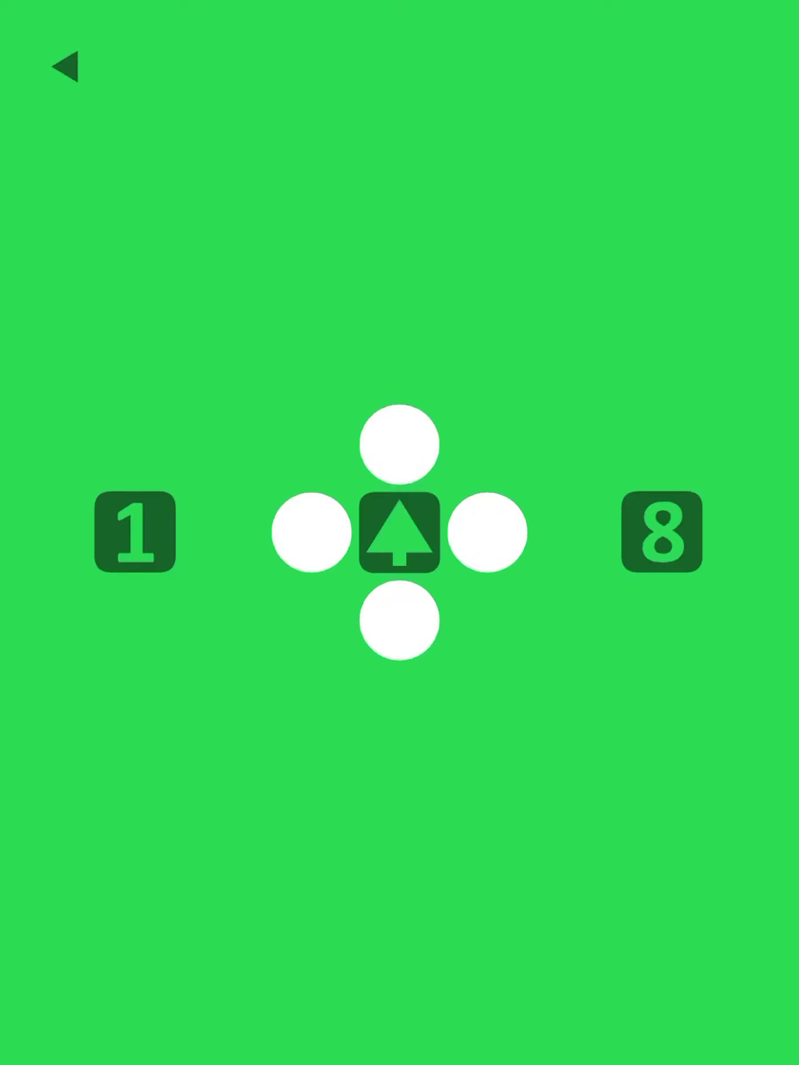
- Push the white circles up, right, left and down until each leaves the screen
left_click(400, 533)
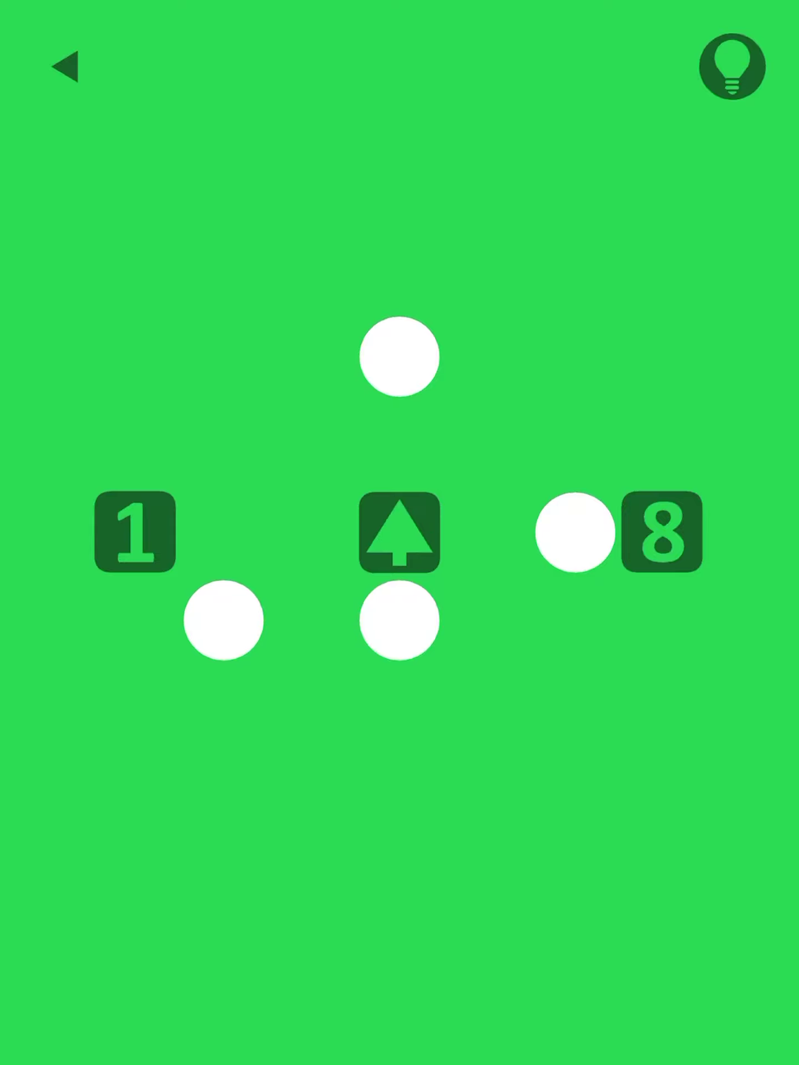
left_click(575, 533)
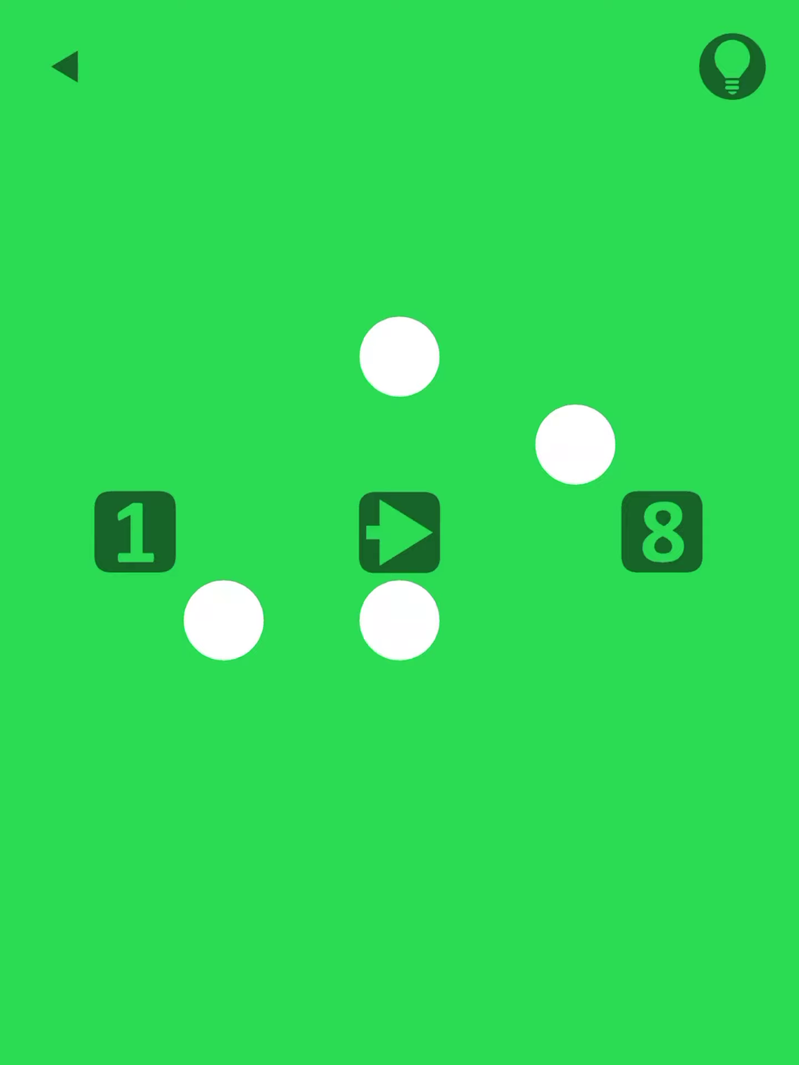
left_click(399, 356)
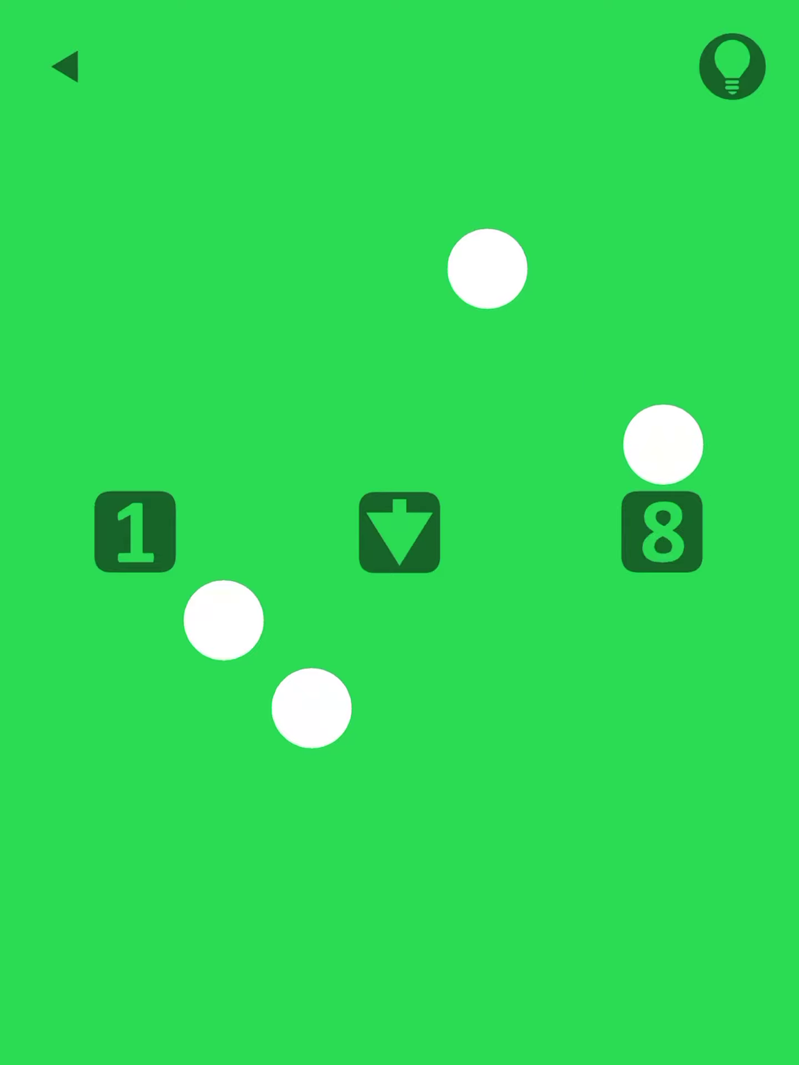
left_click(311, 707)
left_click(224, 620)
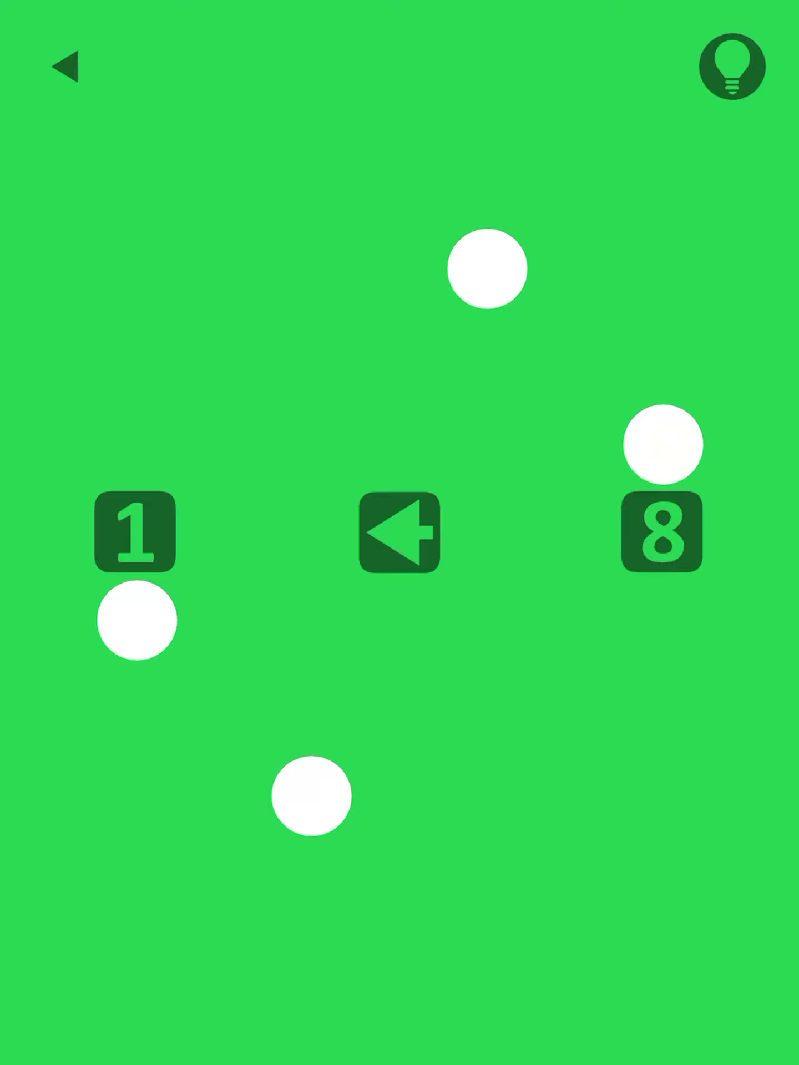
left_click(487, 268)
left_click(663, 445)
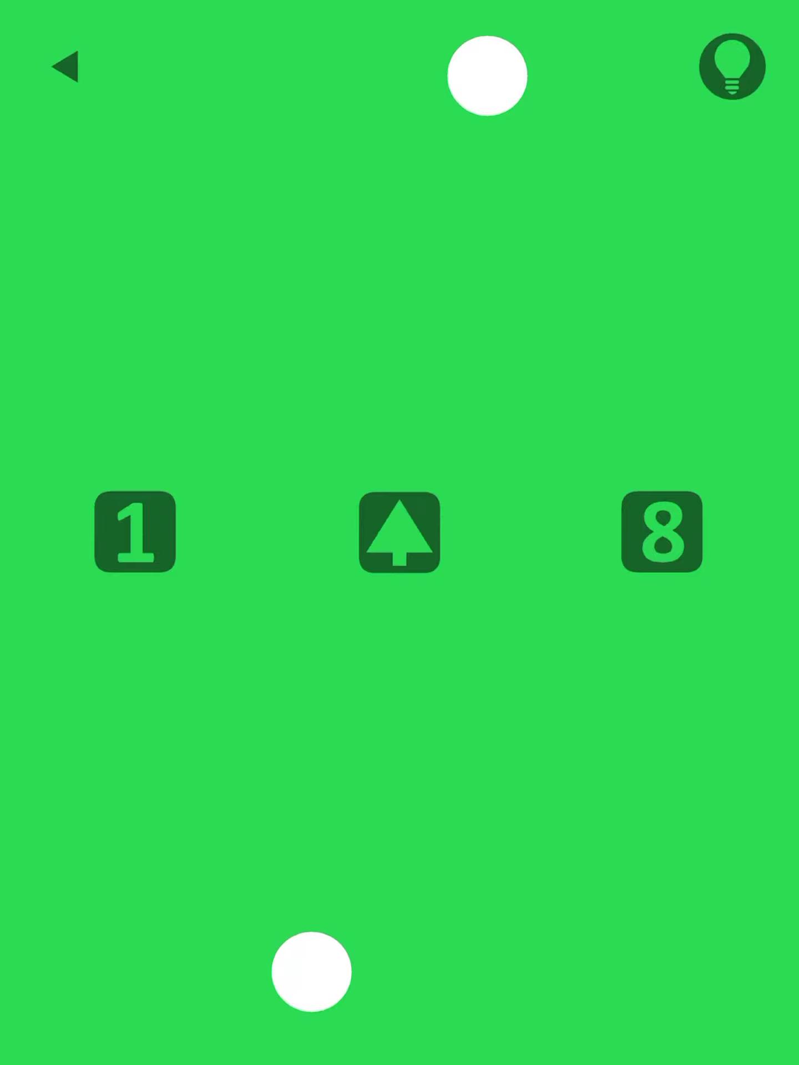
left_click(486, 76)
left_click(312, 971)
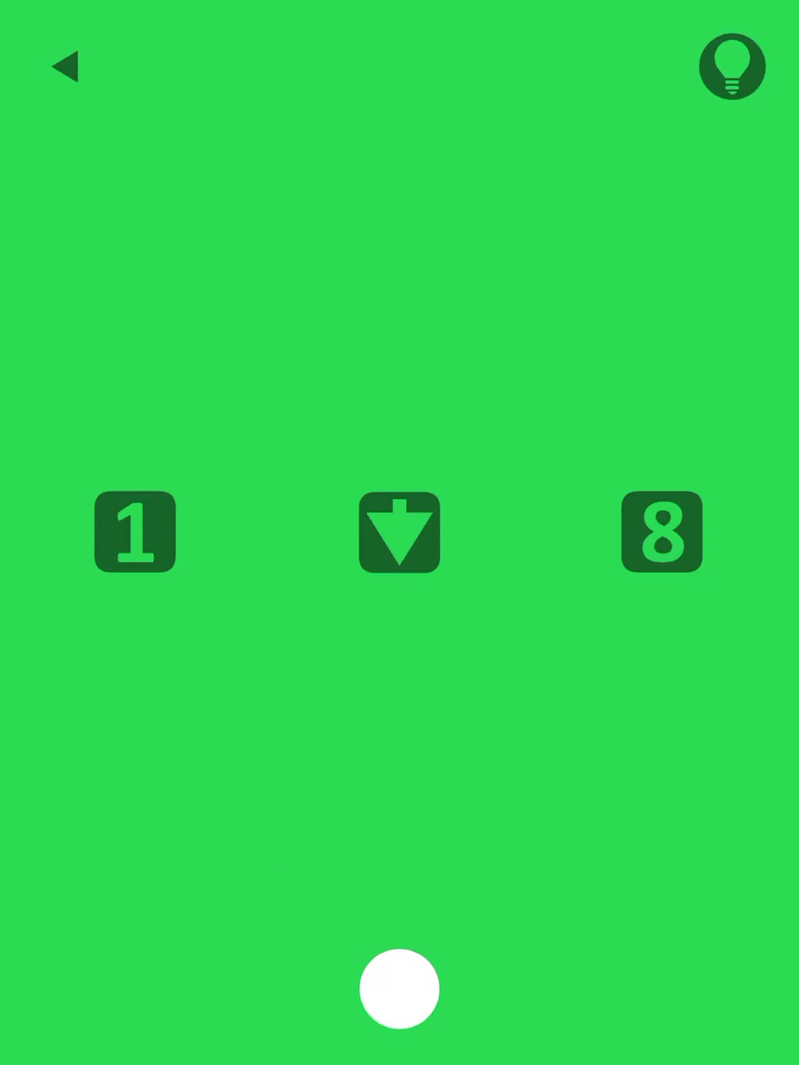
left_click(399, 988)
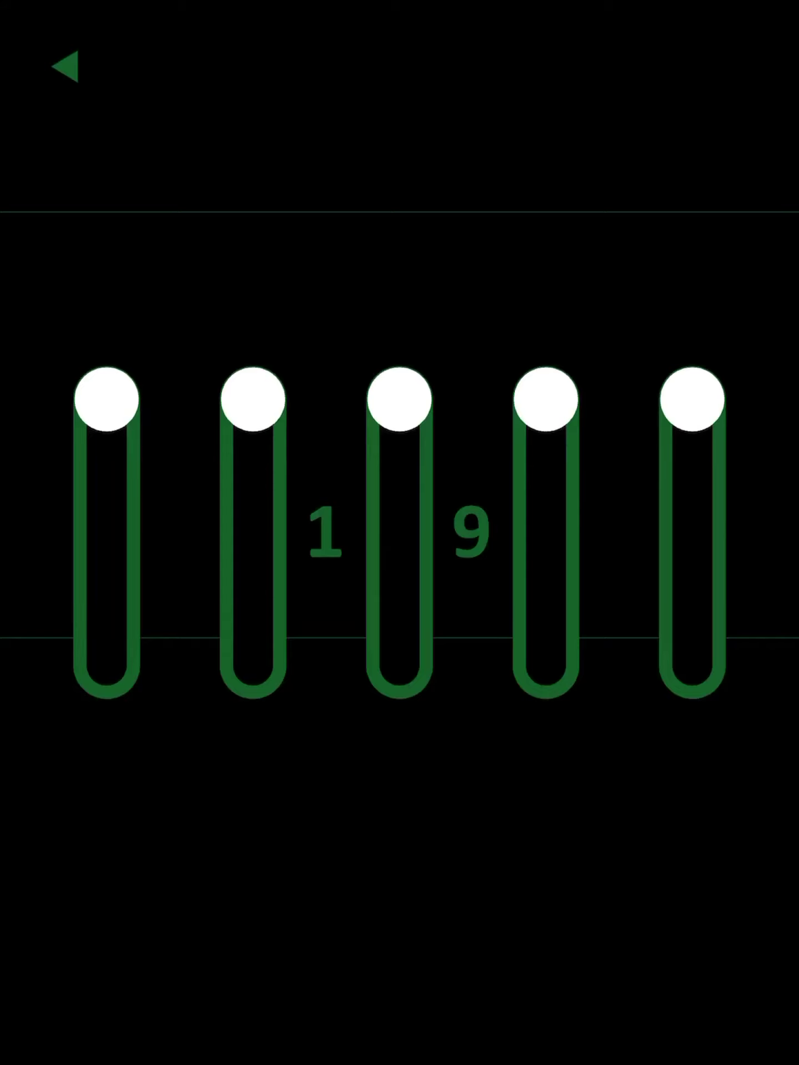
- Pump sliders one through four in sequence, lowering the green band down the screen
left_click_drag(107, 400, 107, 666)
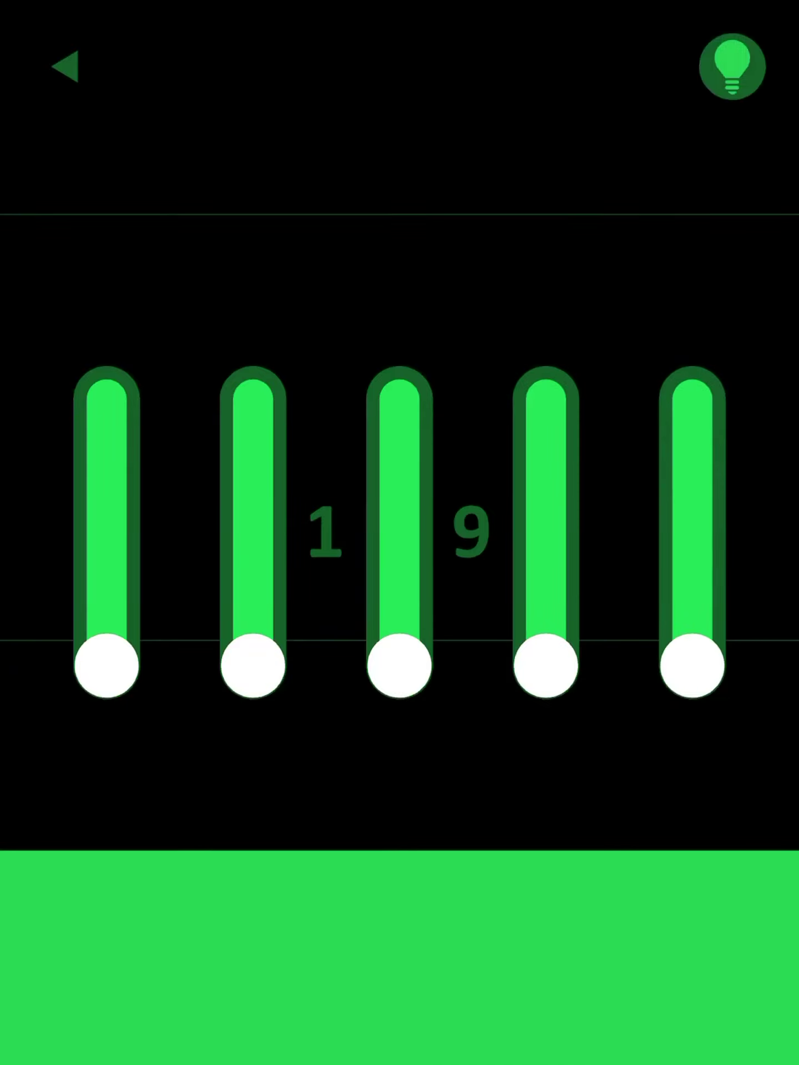
mouse_move(107, 665)
left_mouse_down()
mouse_move(107, 397)
mouse_move(106, 665)
left_mouse_up()
mouse_move(254, 665)
left_mouse_down()
mouse_move(253, 397)
mouse_move(252, 666)
left_mouse_up()
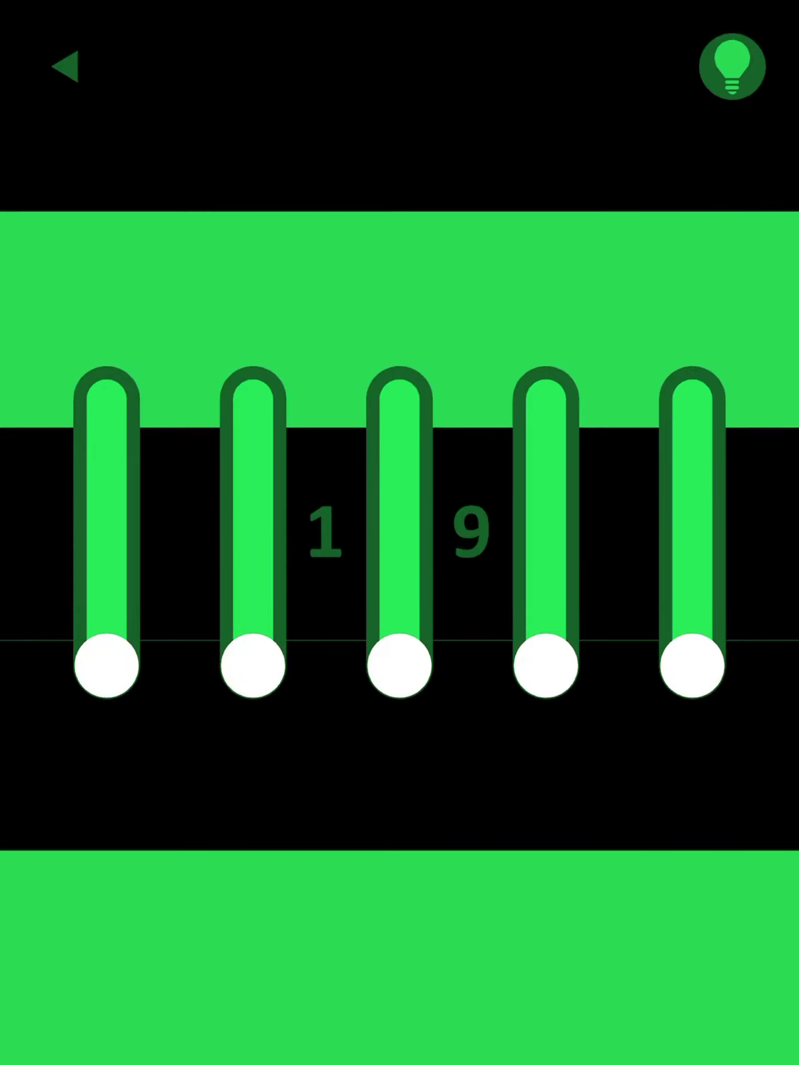
mouse_move(400, 665)
left_mouse_down()
mouse_move(399, 397)
mouse_move(399, 666)
left_mouse_up()
mouse_move(545, 665)
left_mouse_down()
mouse_move(546, 416)
mouse_move(546, 666)
left_mouse_up()
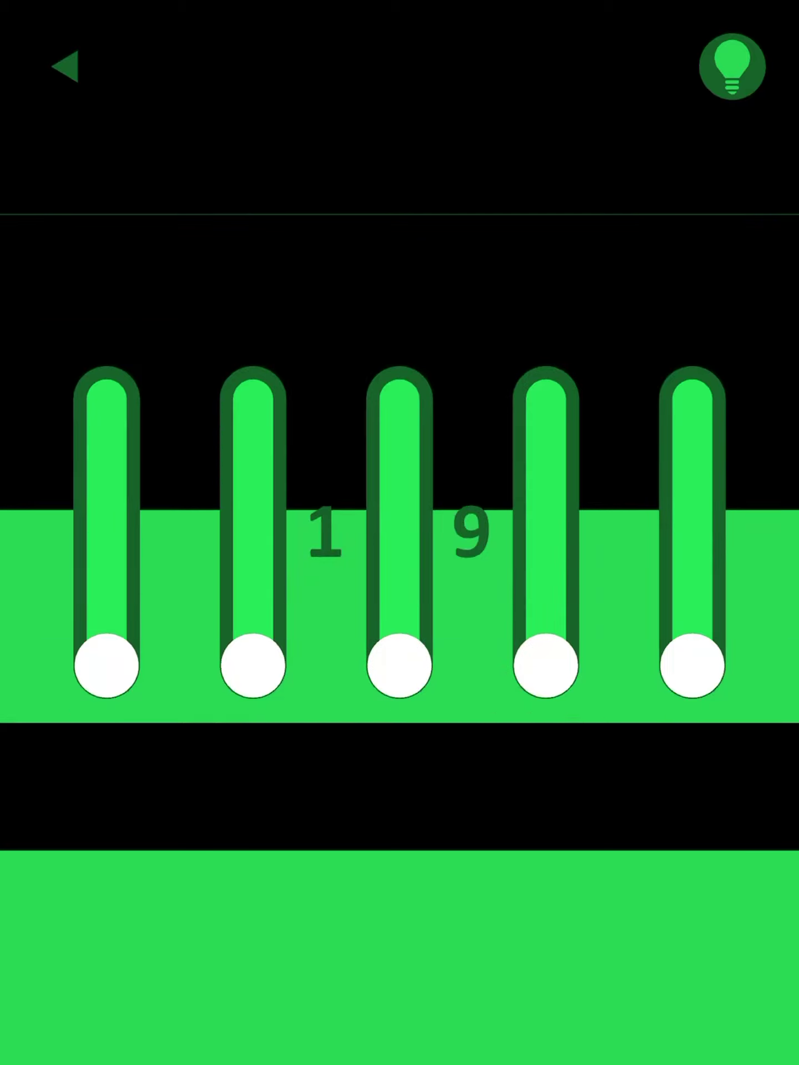
mouse_move(107, 665)
left_mouse_down()
mouse_move(107, 397)
mouse_move(107, 666)
left_mouse_up()
left_click_drag(254, 666, 253, 397)
left_click_drag(253, 397, 253, 665)
mouse_move(399, 665)
left_mouse_down()
mouse_move(399, 445)
mouse_move(399, 666)
left_mouse_up()
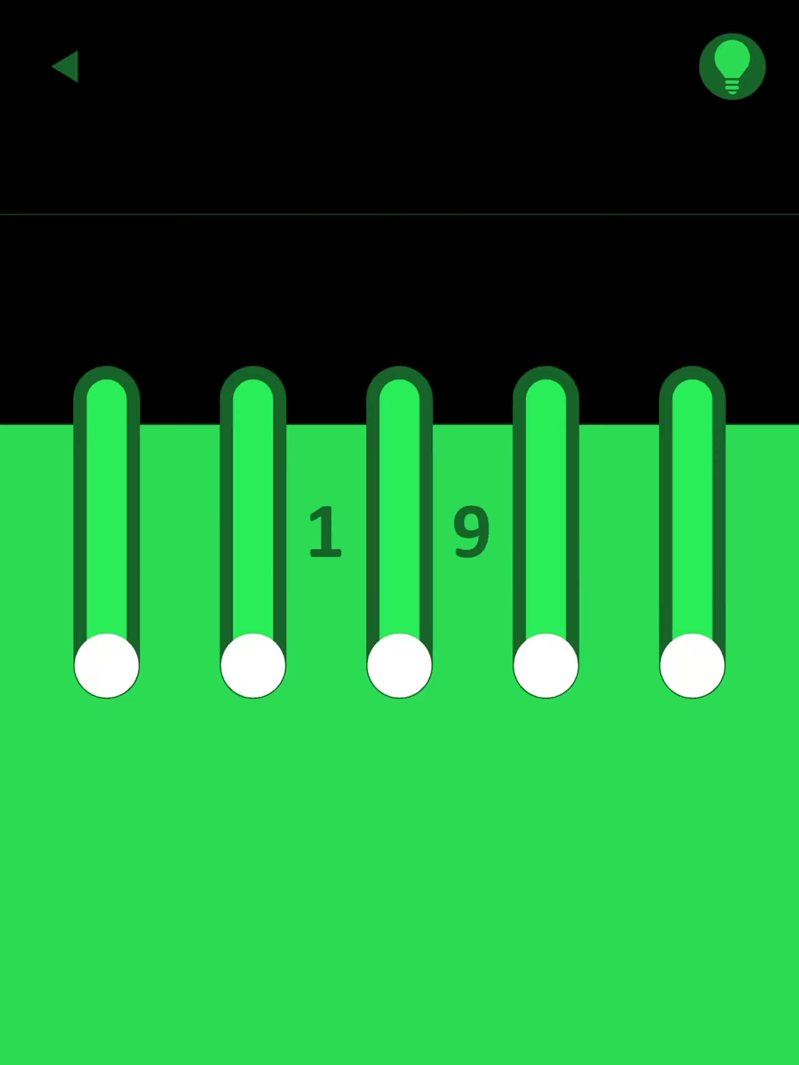
mouse_move(106, 666)
left_mouse_down()
mouse_move(107, 397)
mouse_move(107, 666)
left_mouse_up()
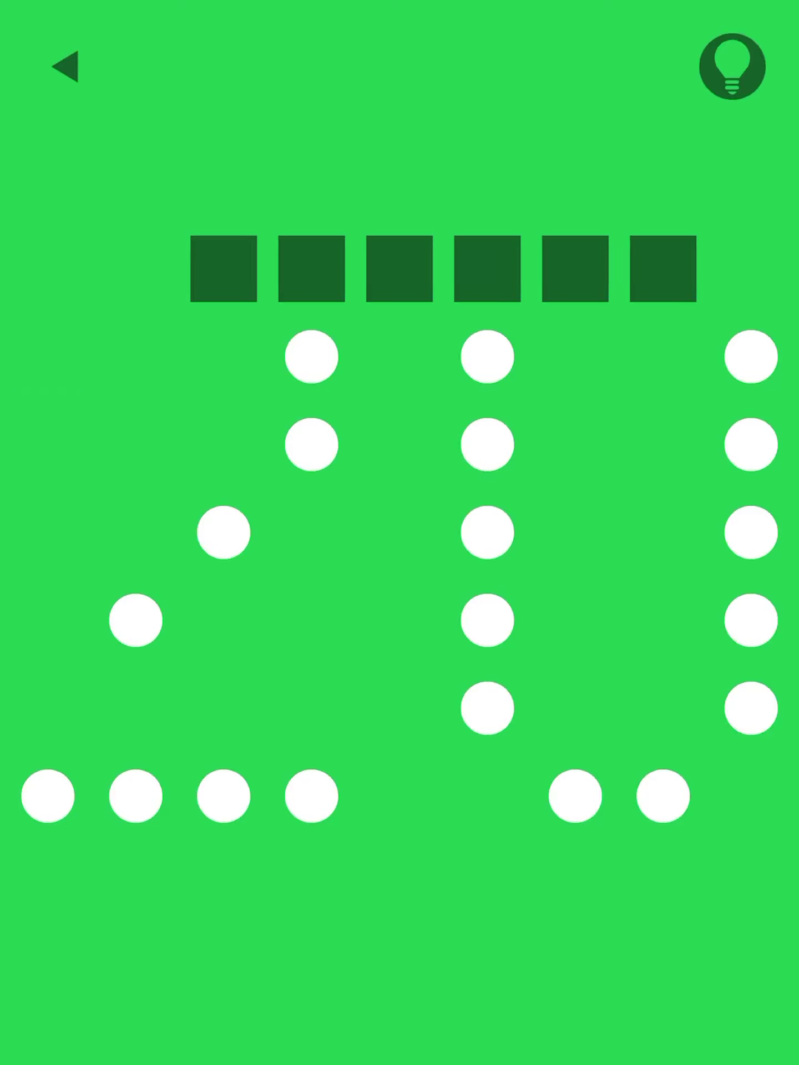
- Steer the snake twice around the board's edge: down, left, up, right
key("Down")
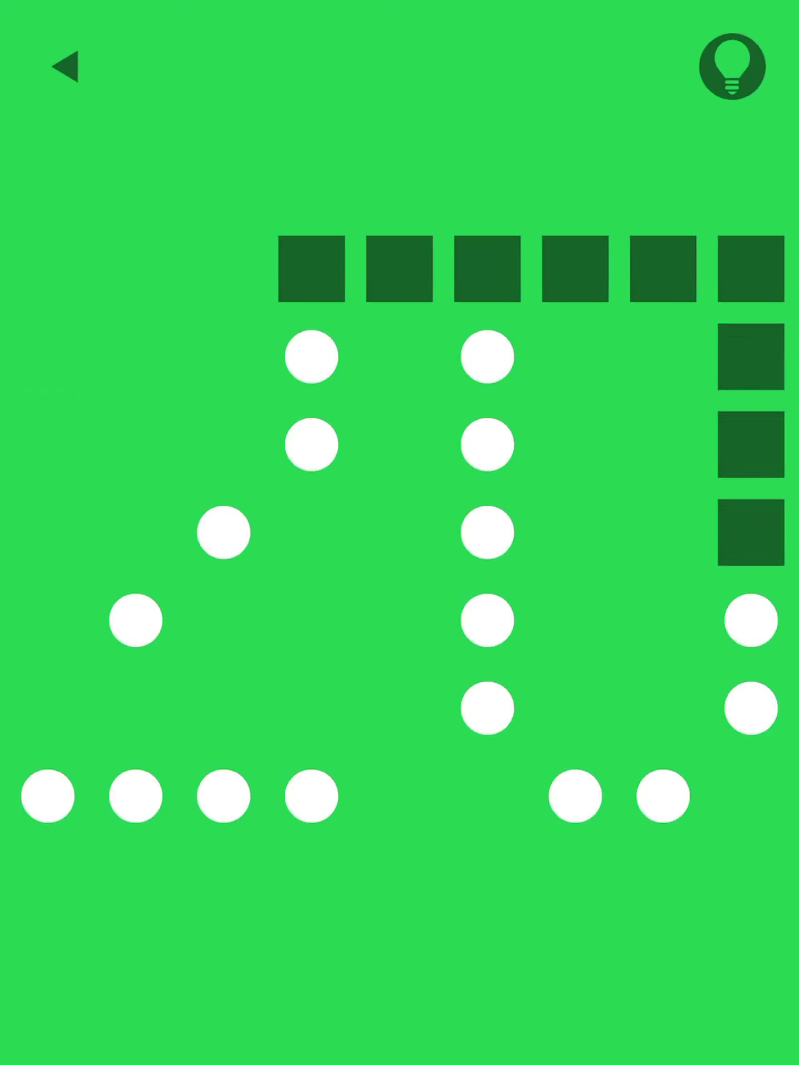
key("Left")
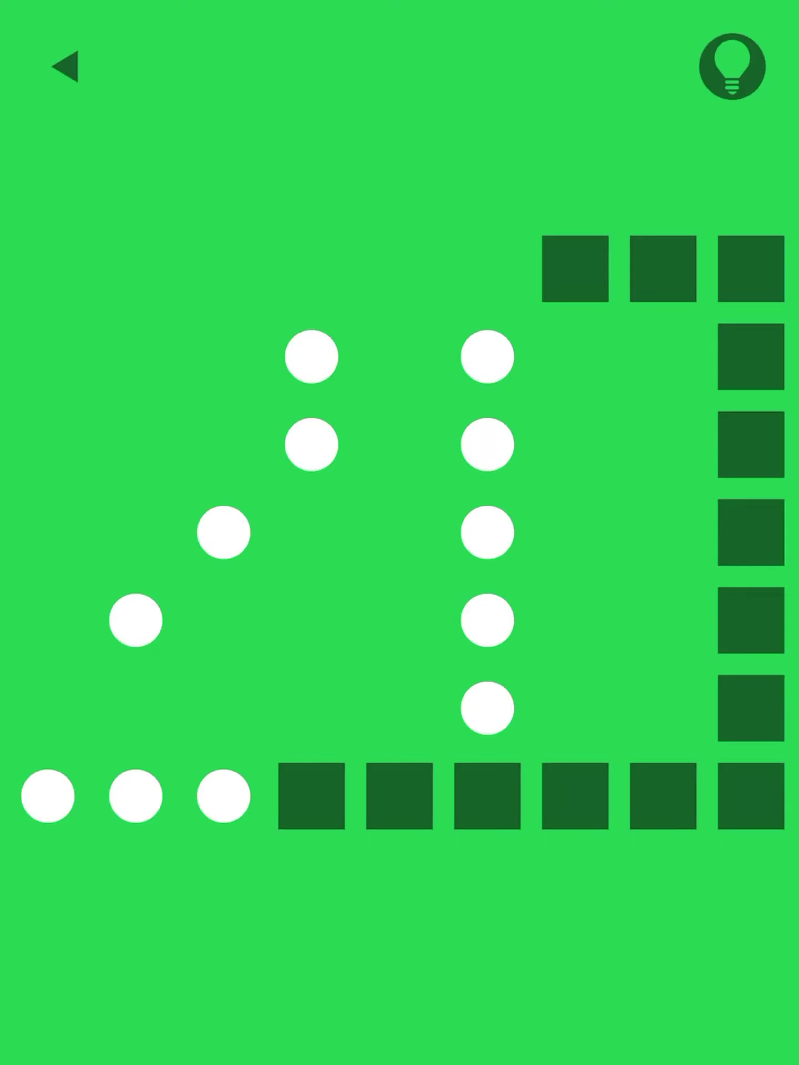
key("Up")
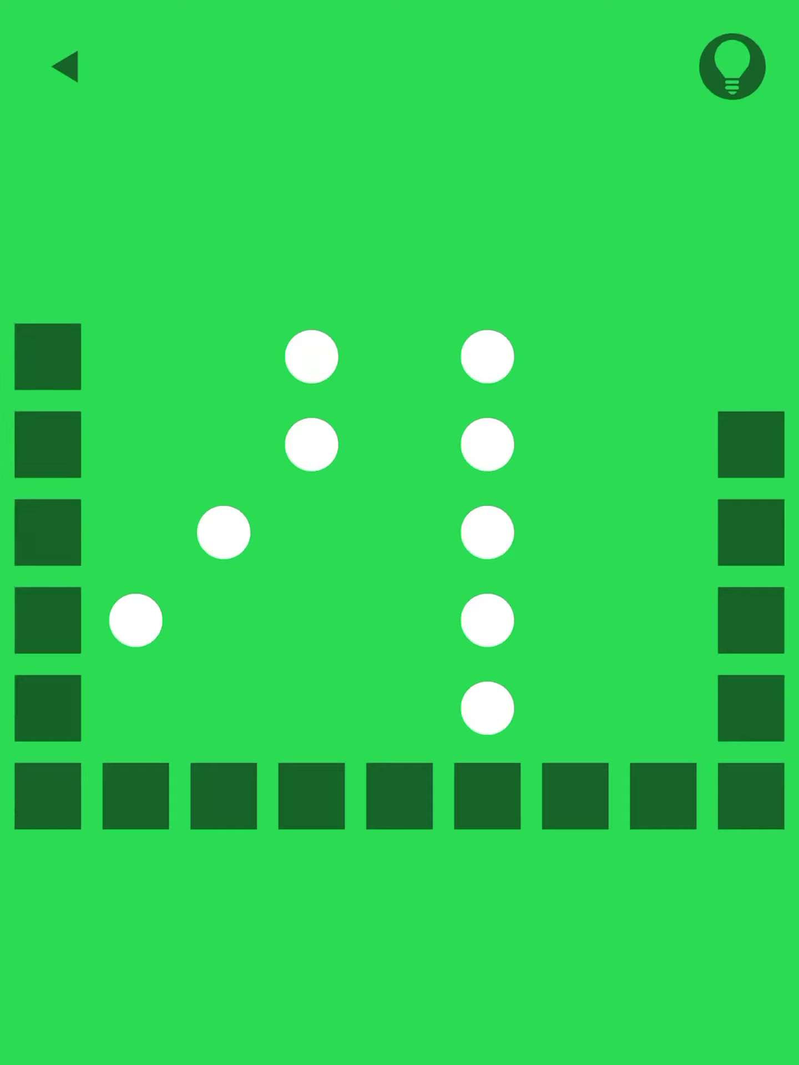
key("Right")
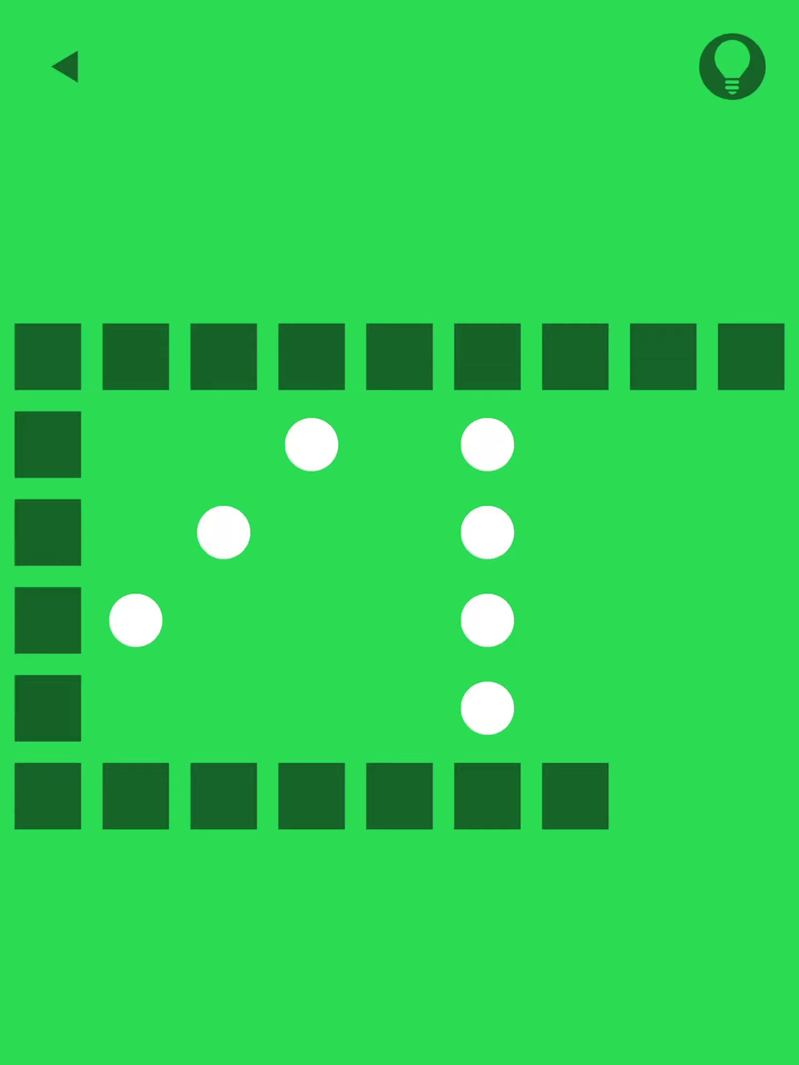
key("Down")
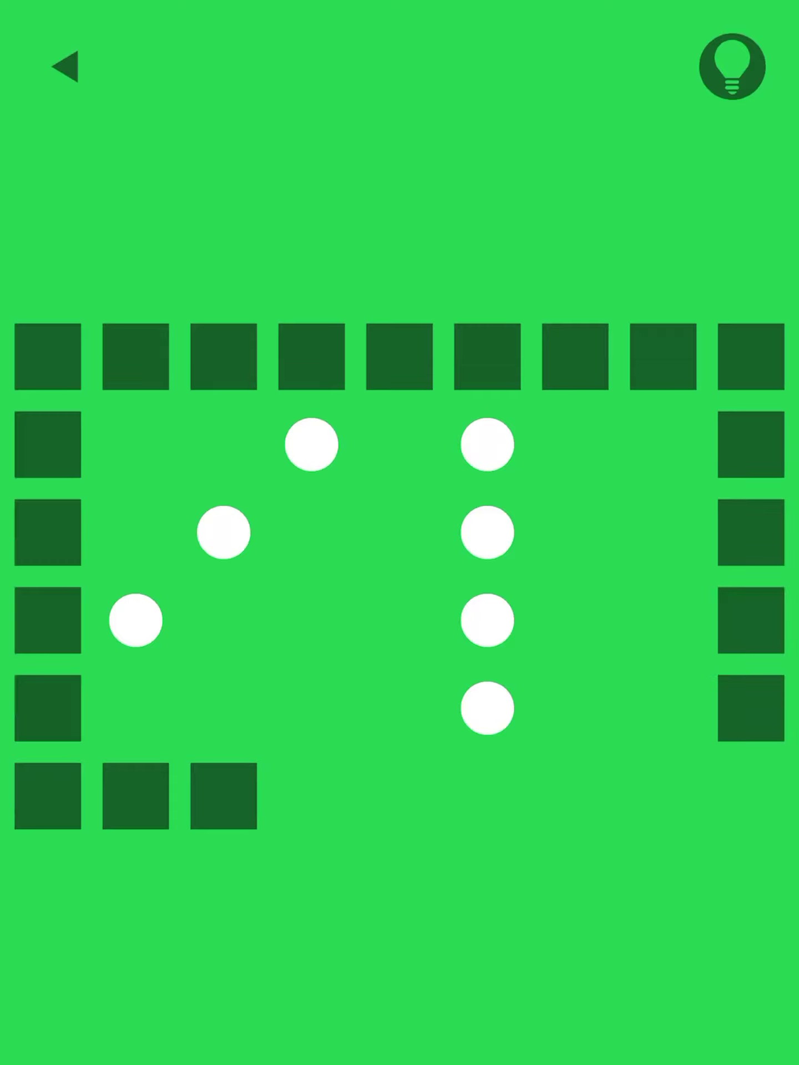
key("Left")
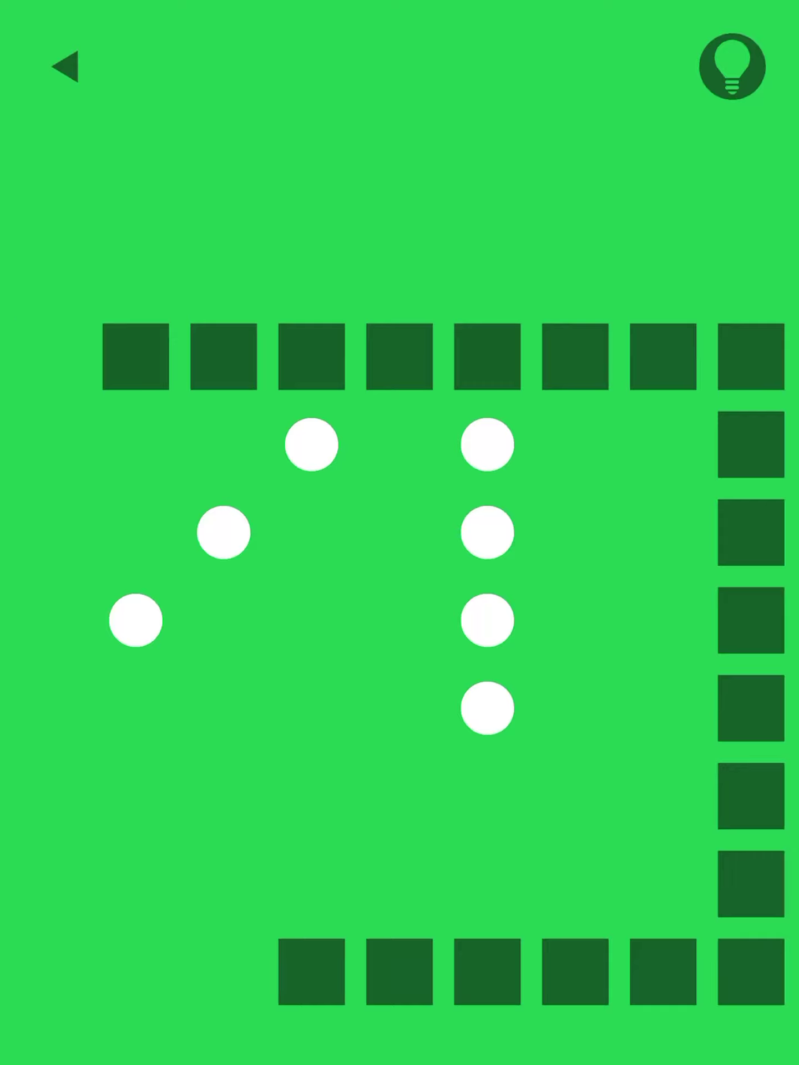
key("Up")
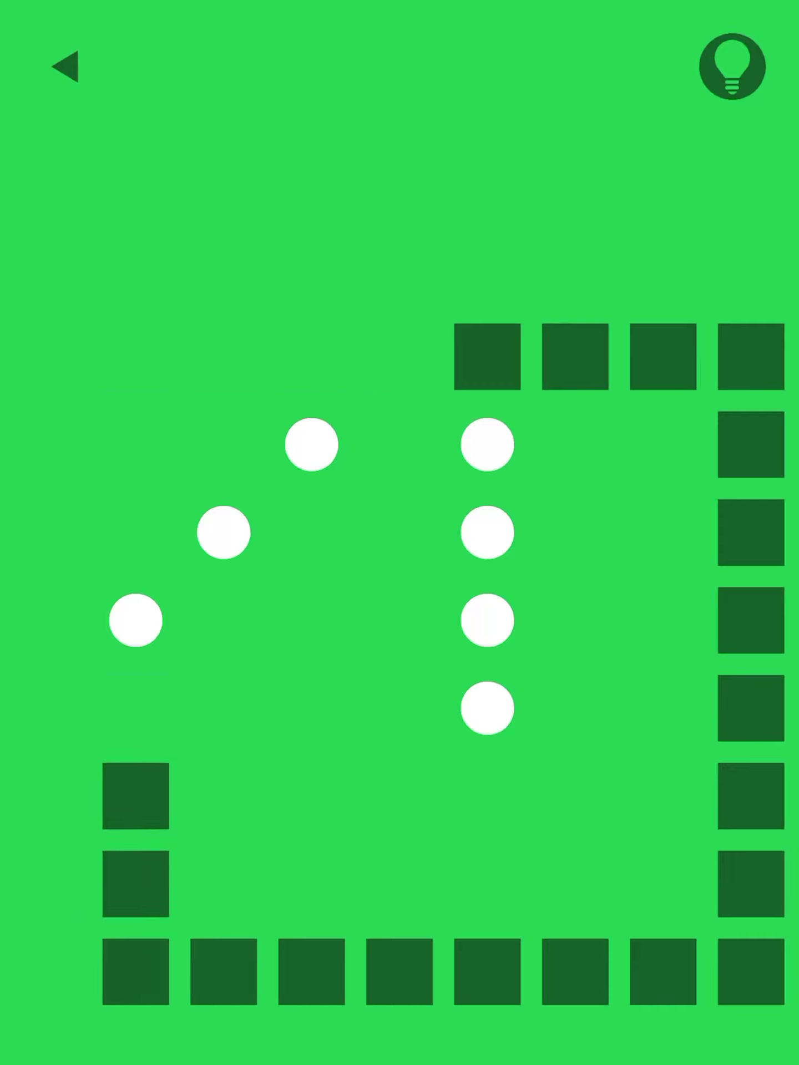
key("Right")
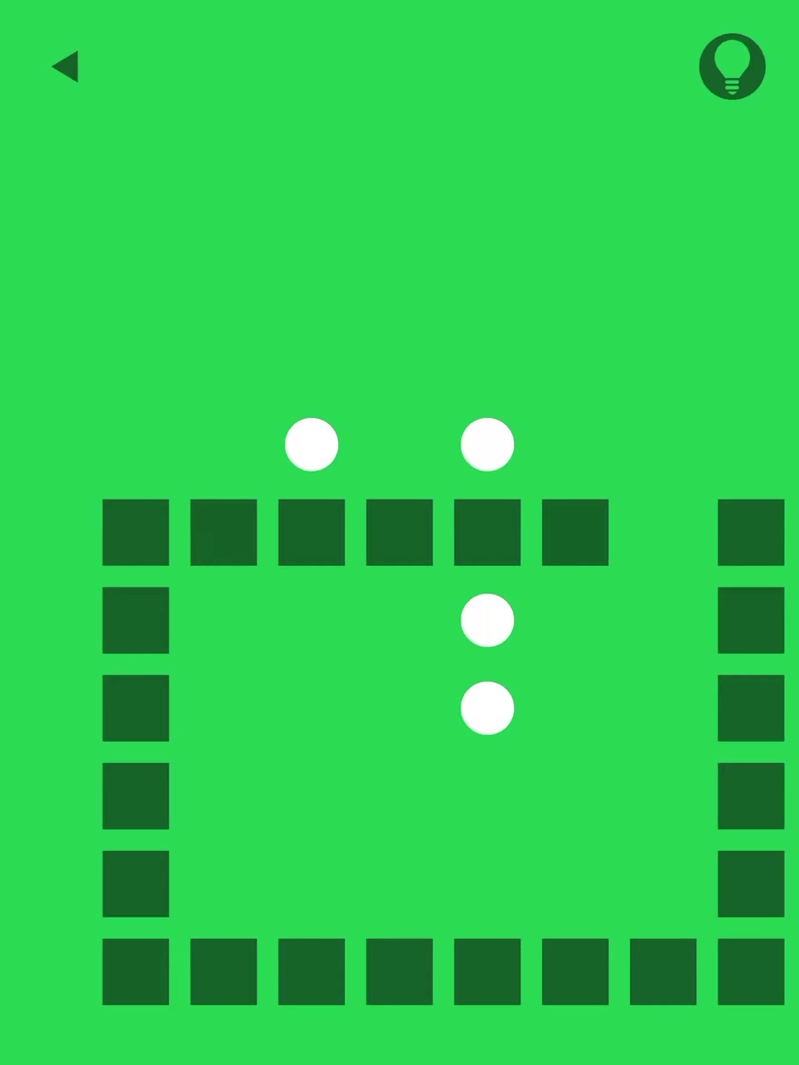
- Keep steering the snake in quick turns as it eats dots and the grid fills
key("Down")
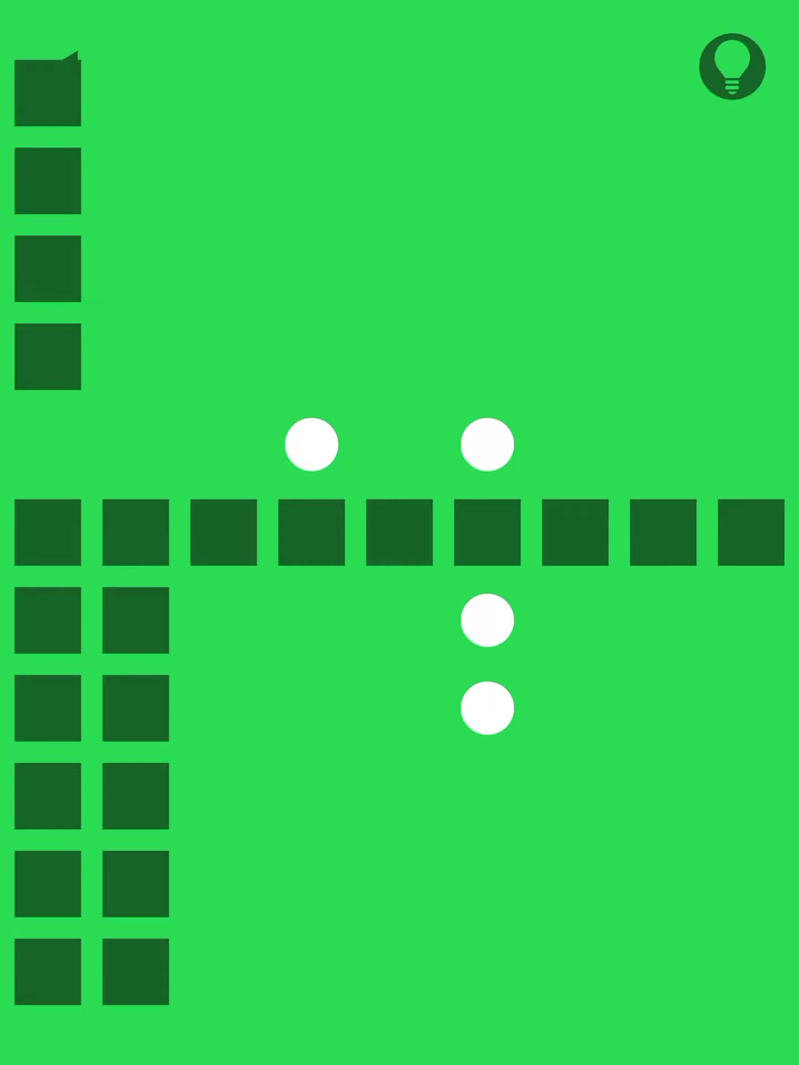
key("Left")
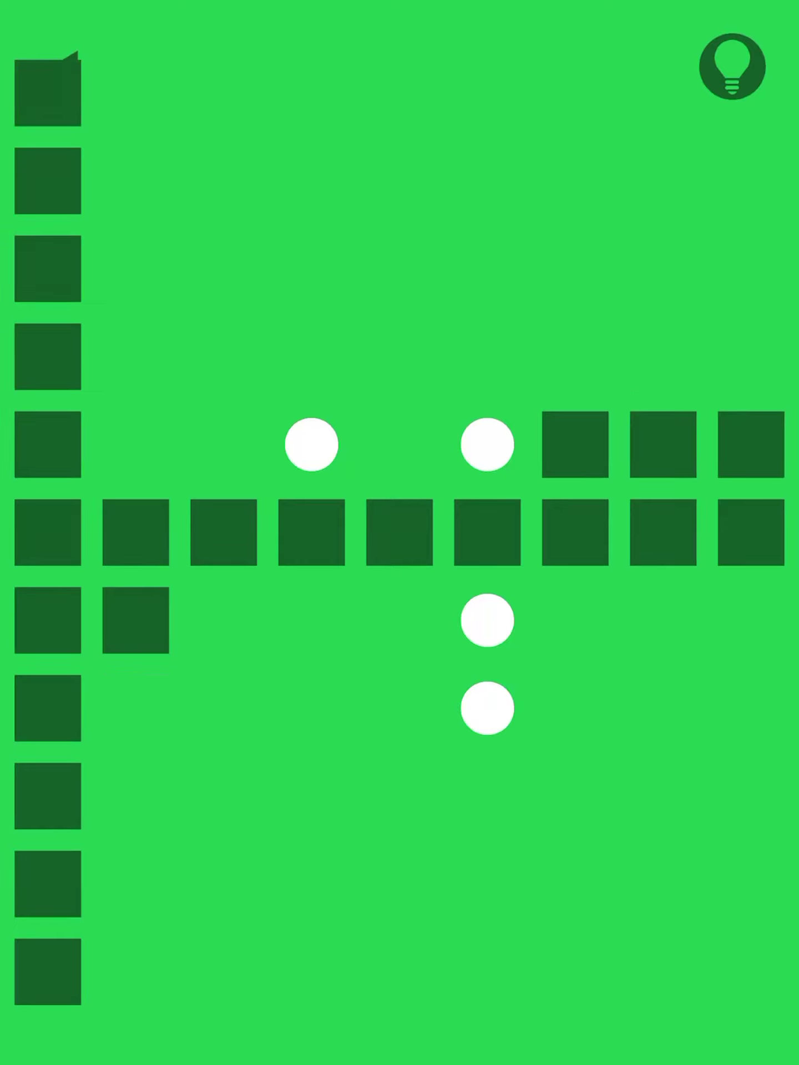
key("Up")
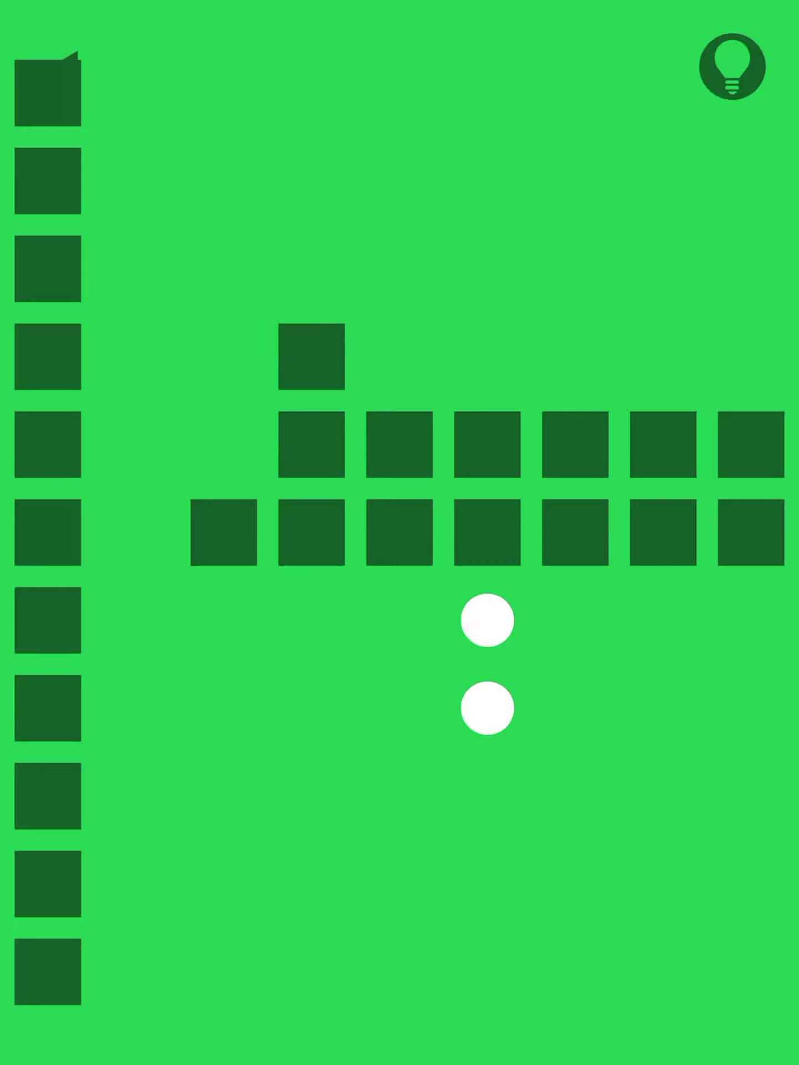
key("Right")
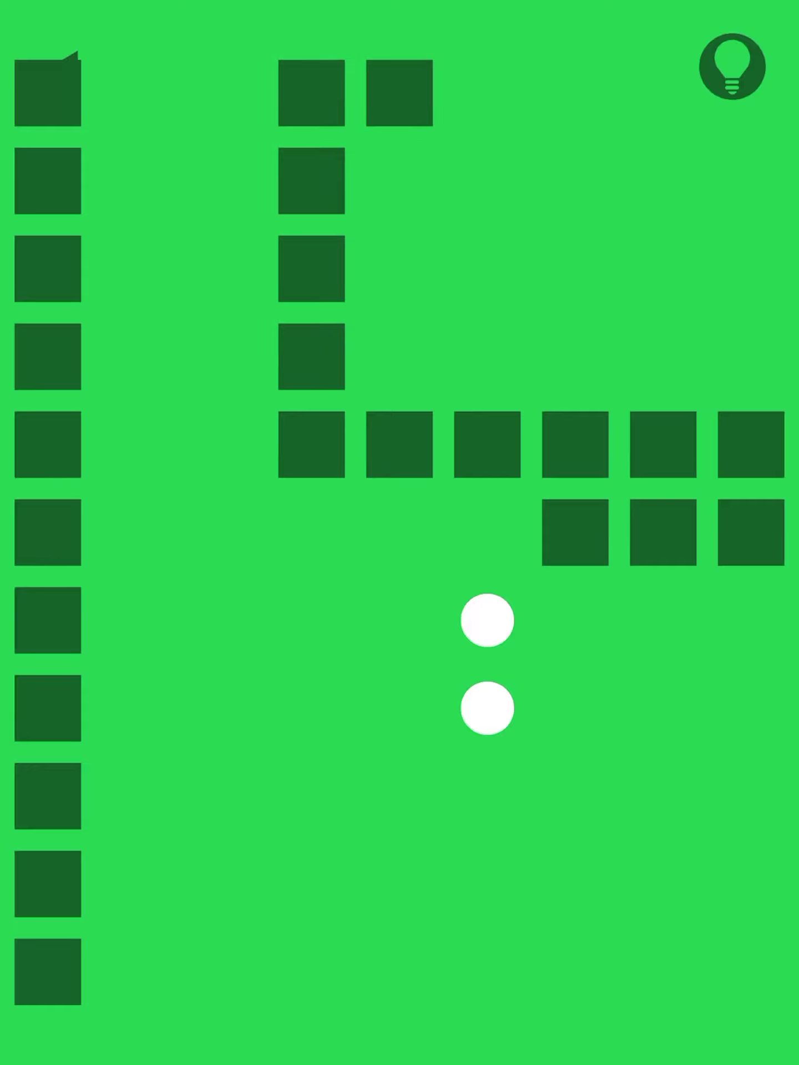
key("Down")
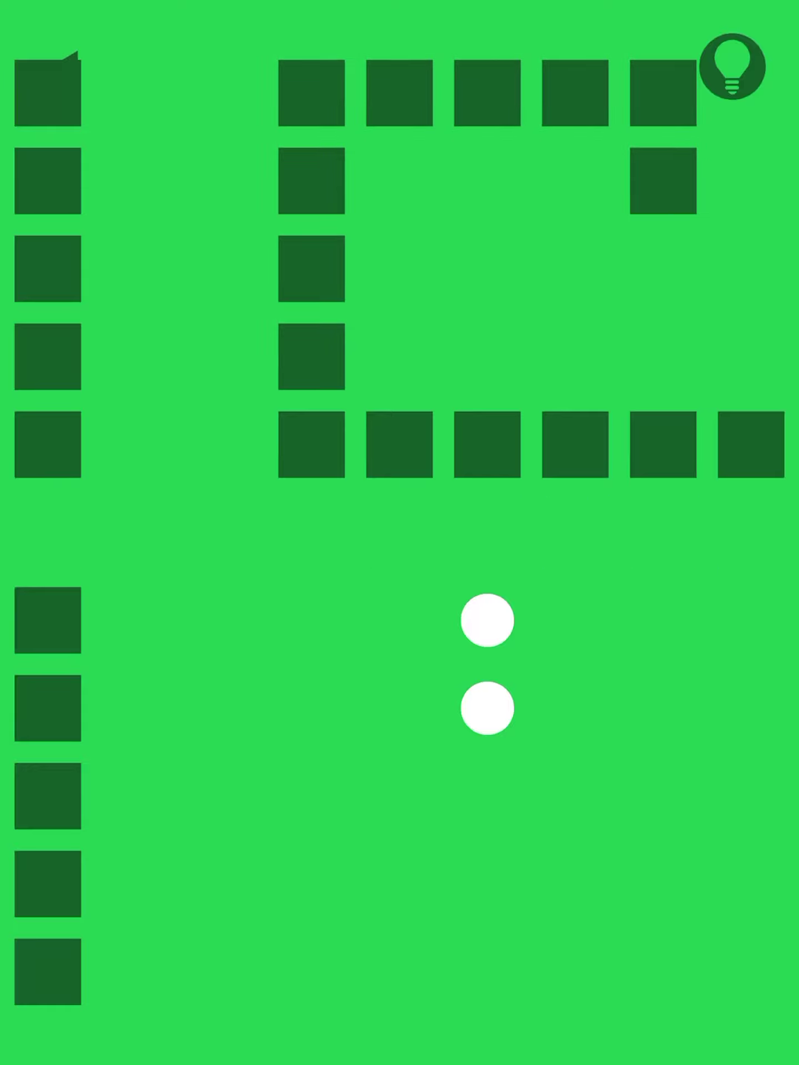
key("Left")
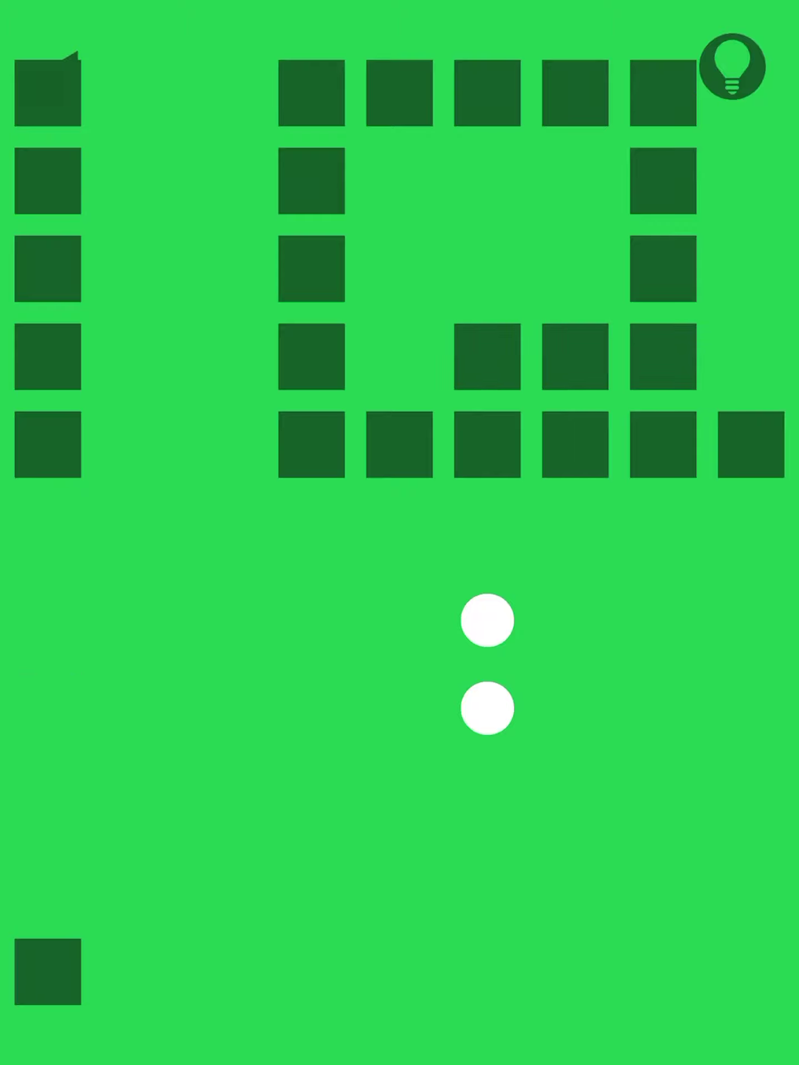
key("Up")
key("Right")
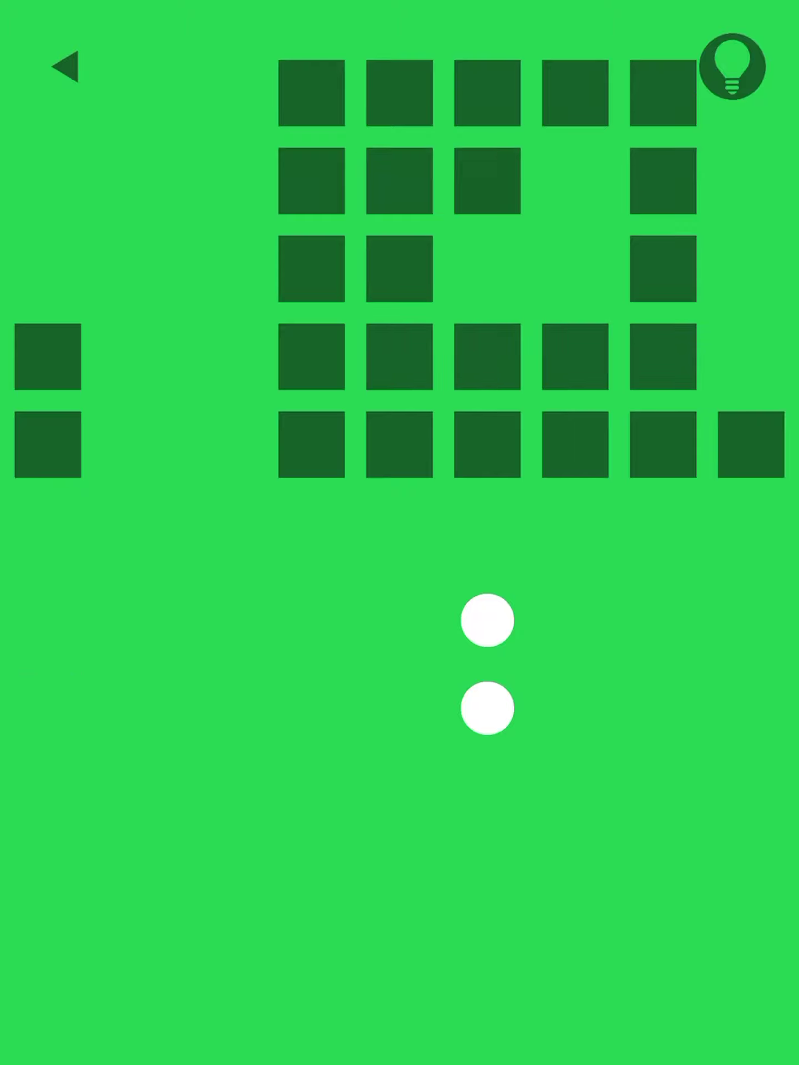
key("Down")
key("Left")
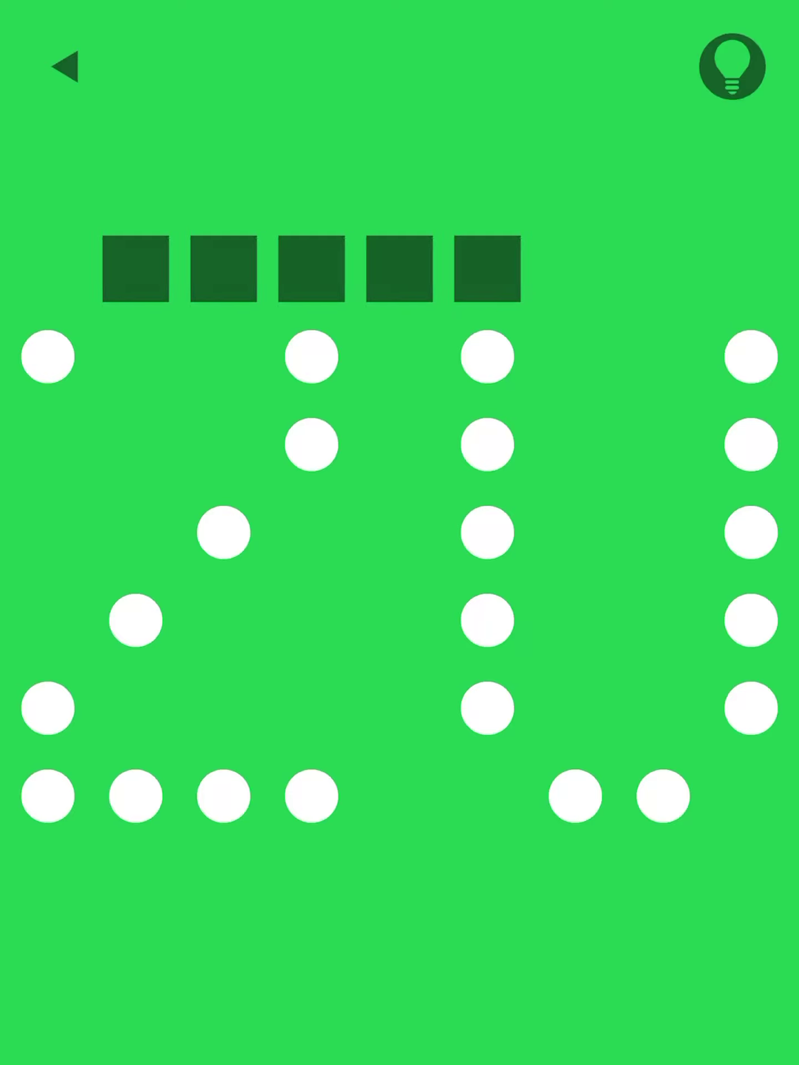
- Continue looping the snake up, right, down and left, wrapping around the edges
key("Up")
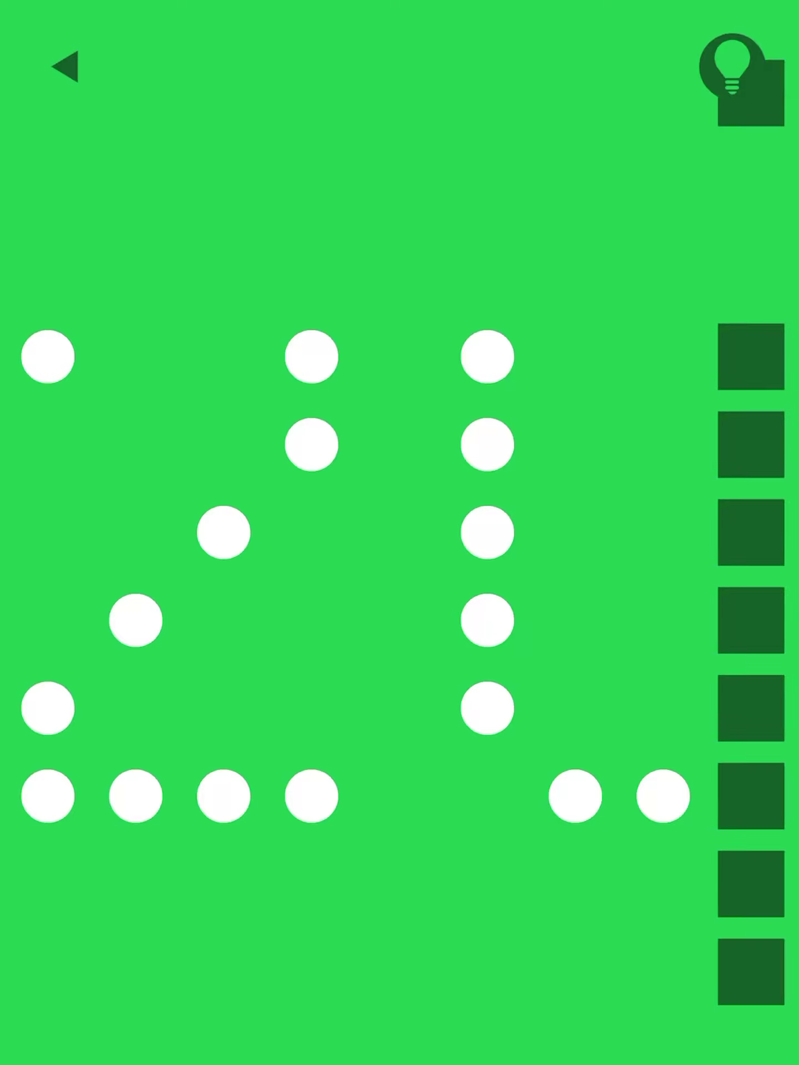
key("Right")
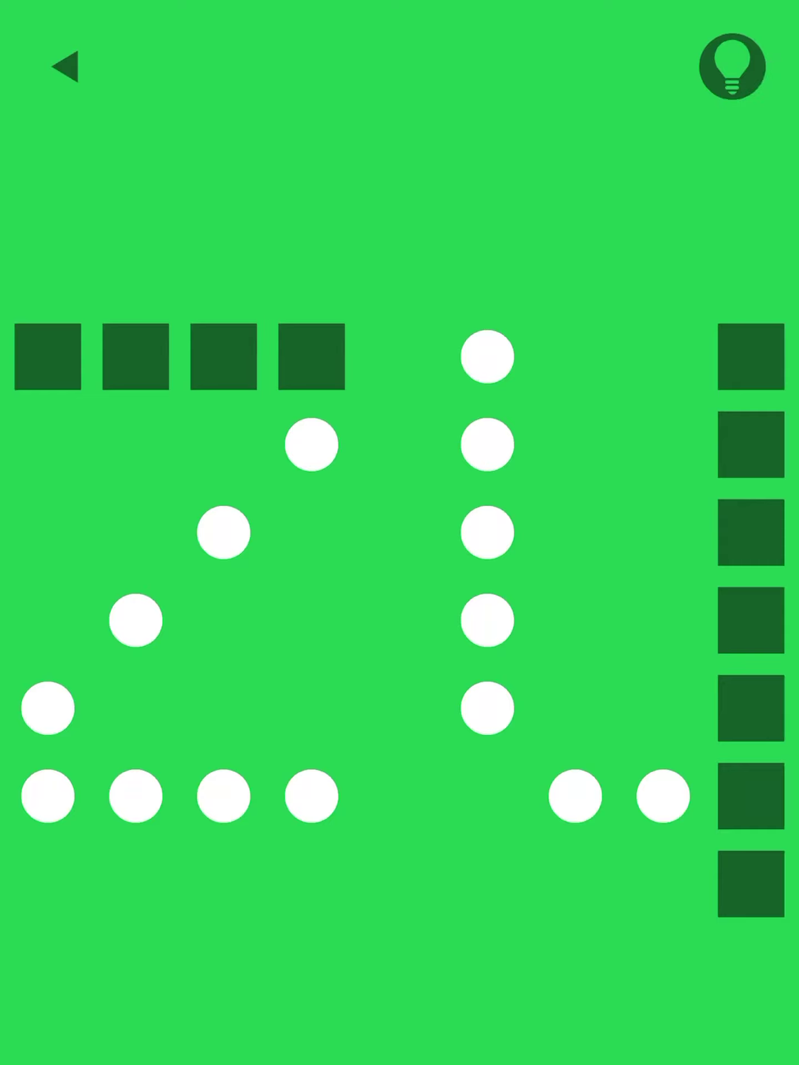
key("Down")
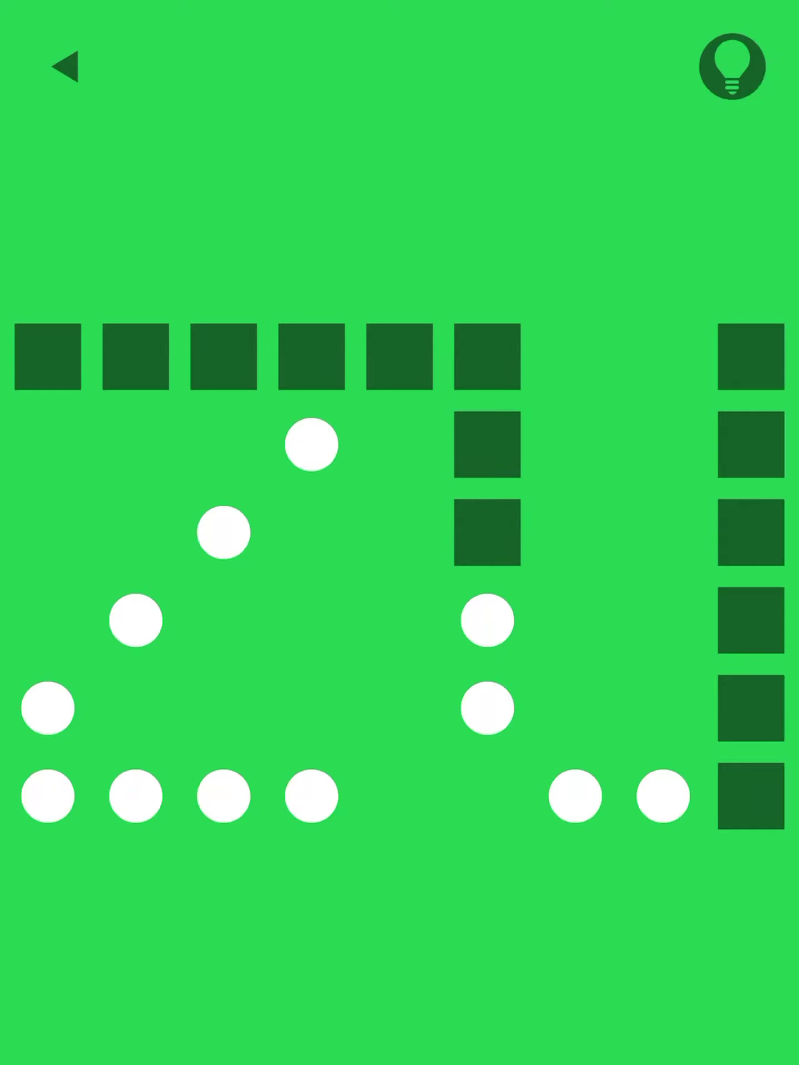
key("Left")
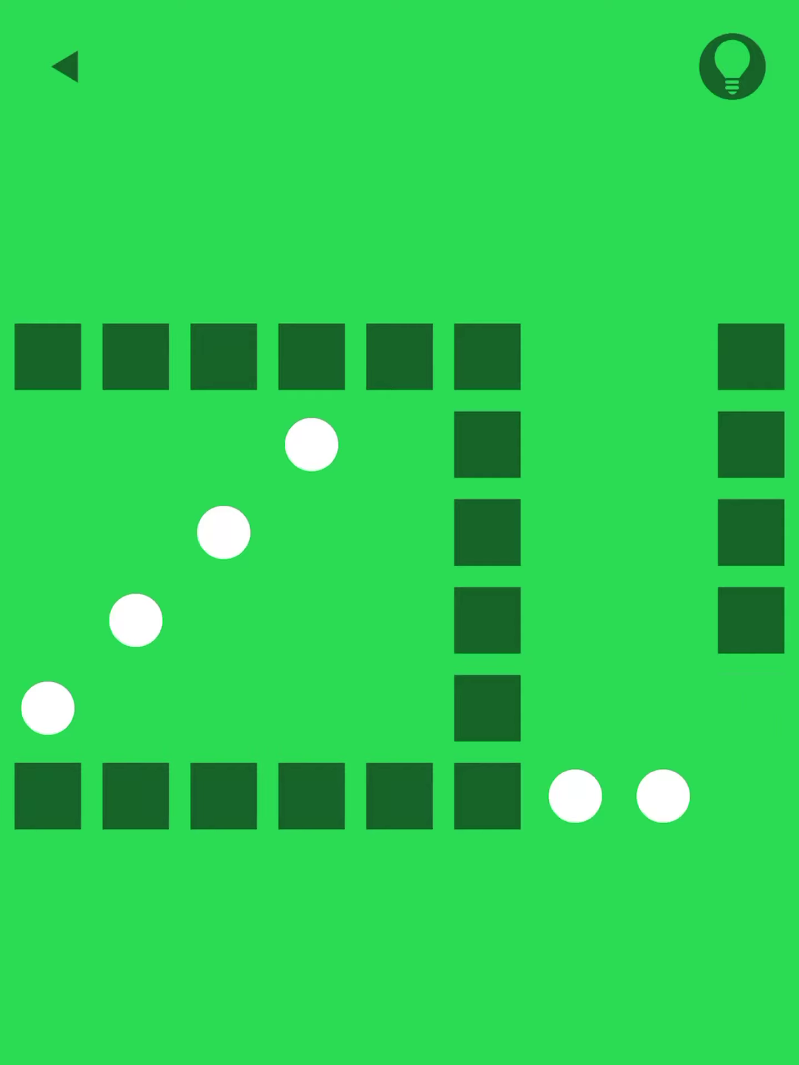
key("Up")
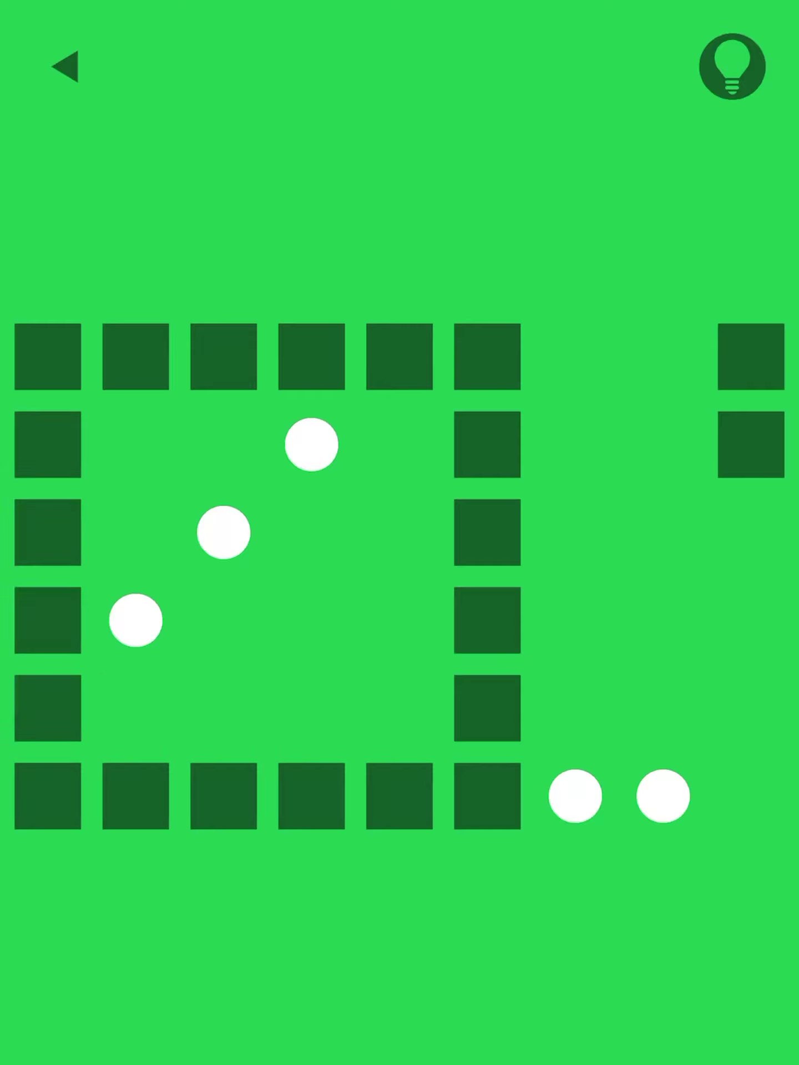
key("Right")
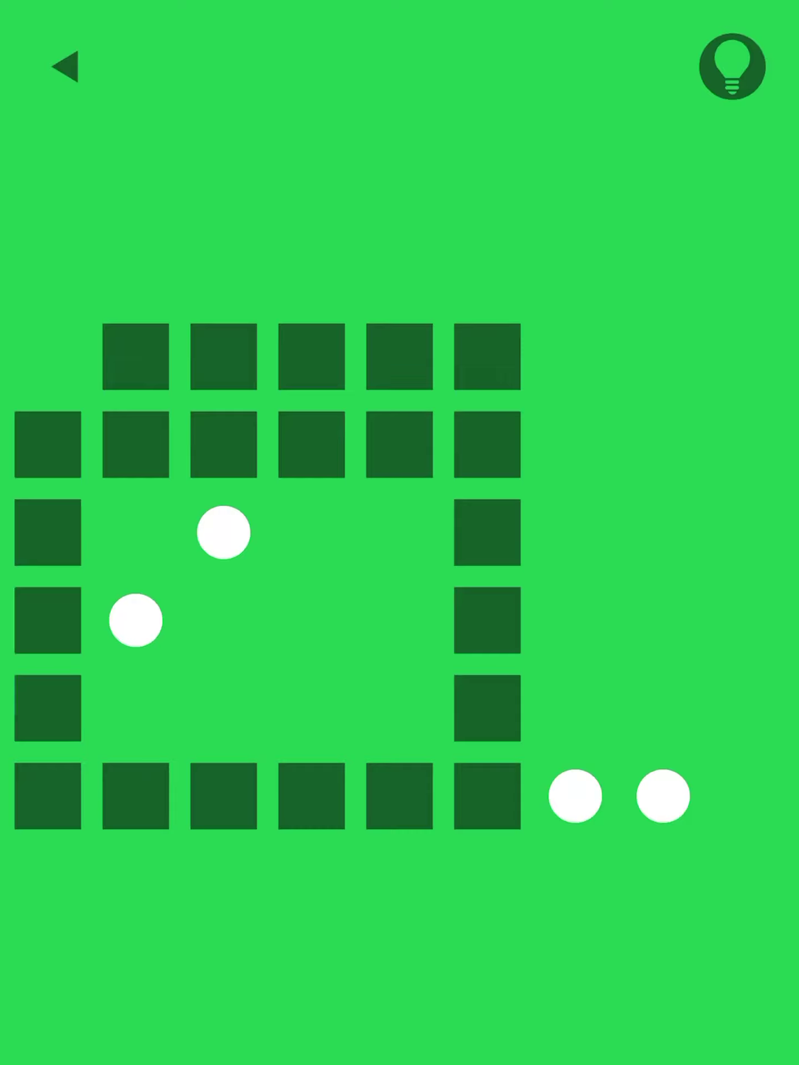
key("Down")
key("Left")
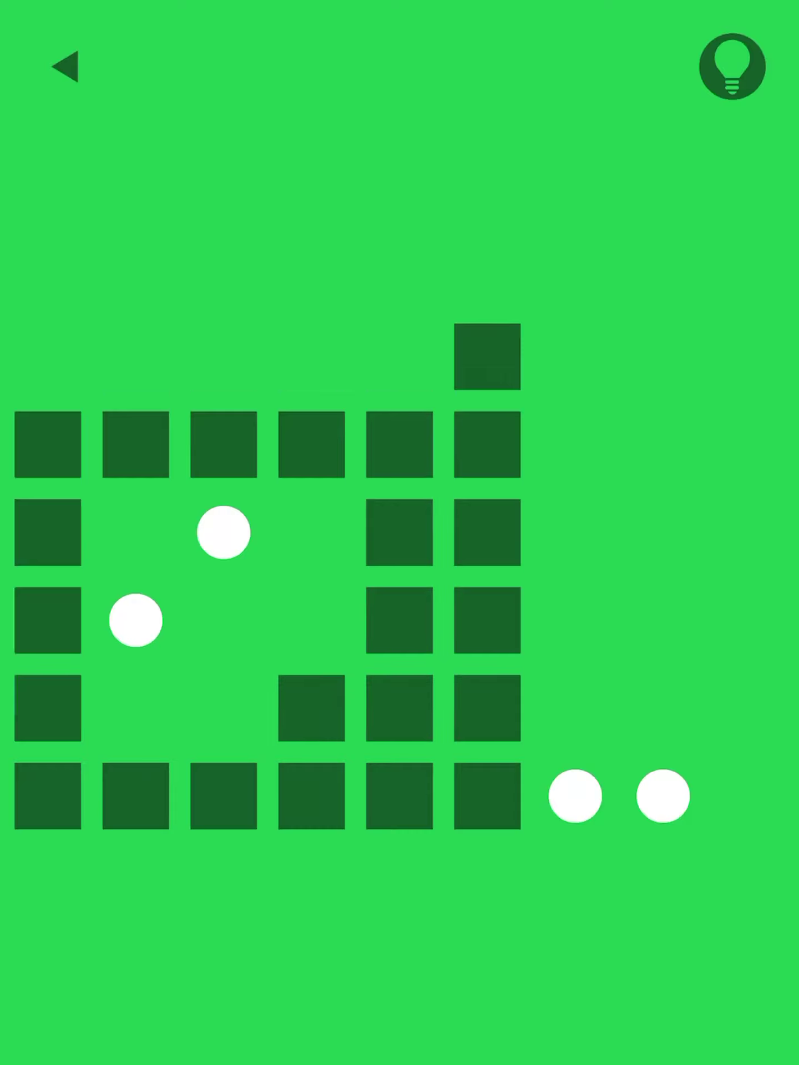
key("Up")
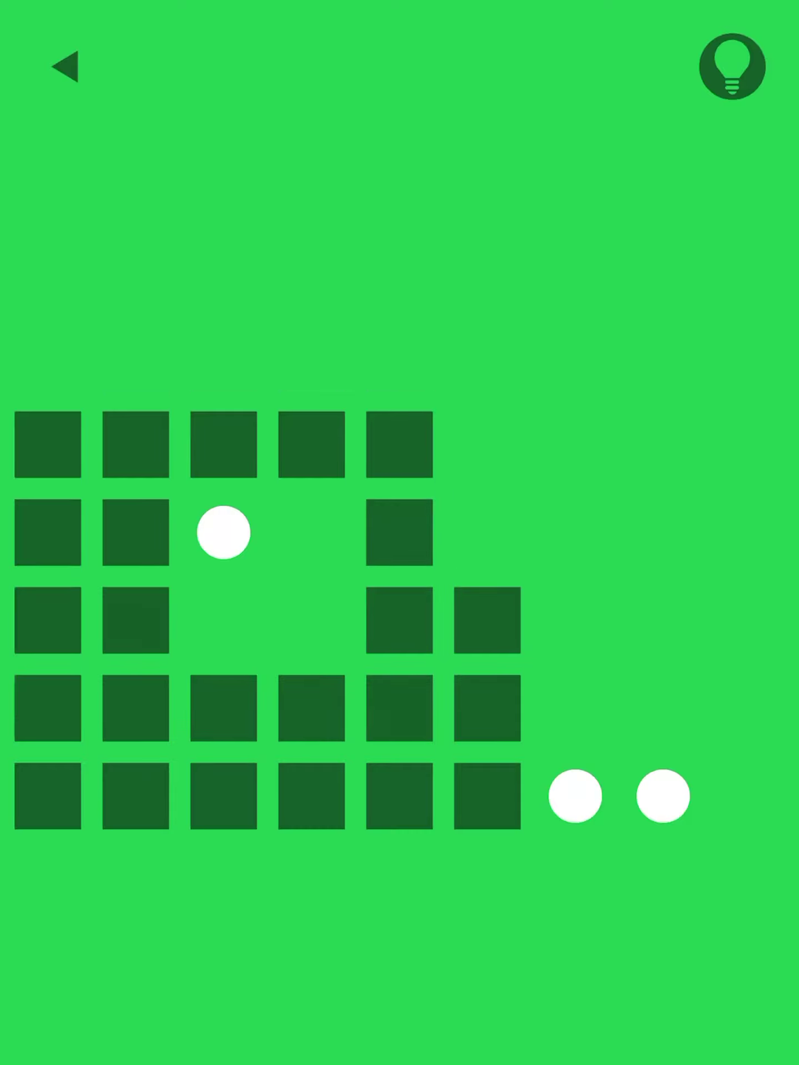
key("Right")
key("Down")
key("Left")
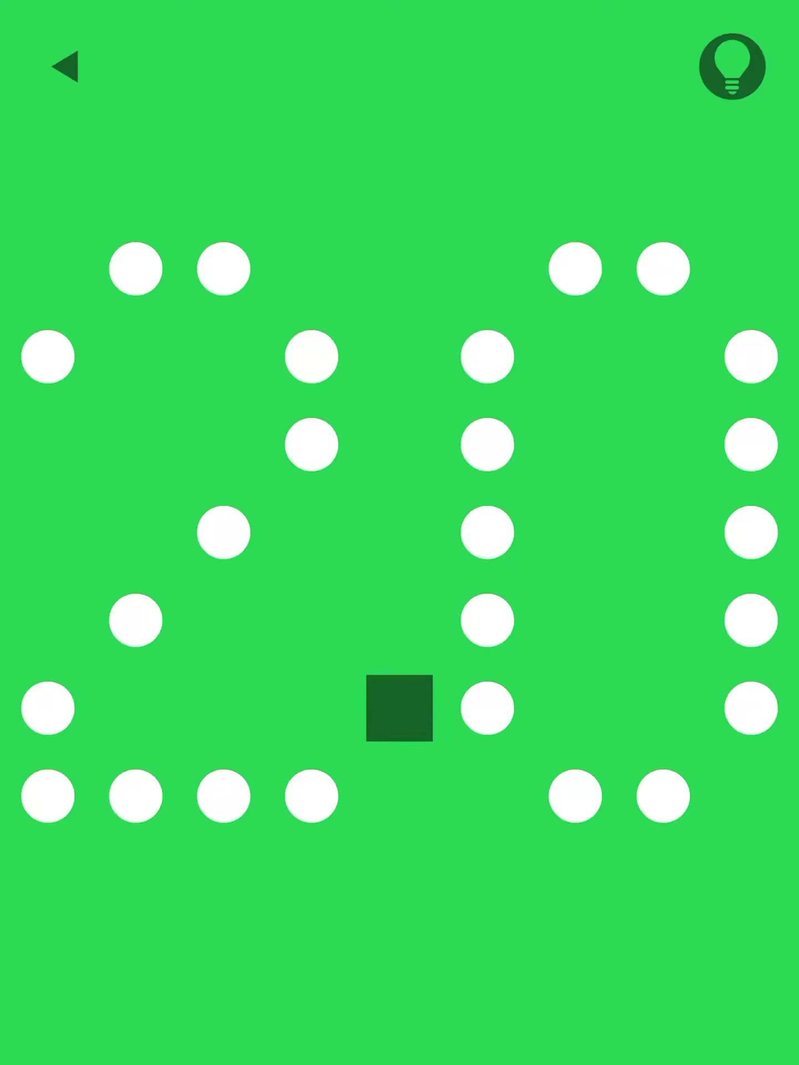
- Move the square left to eat a dot, then circle down, left, up, right
key("Left")
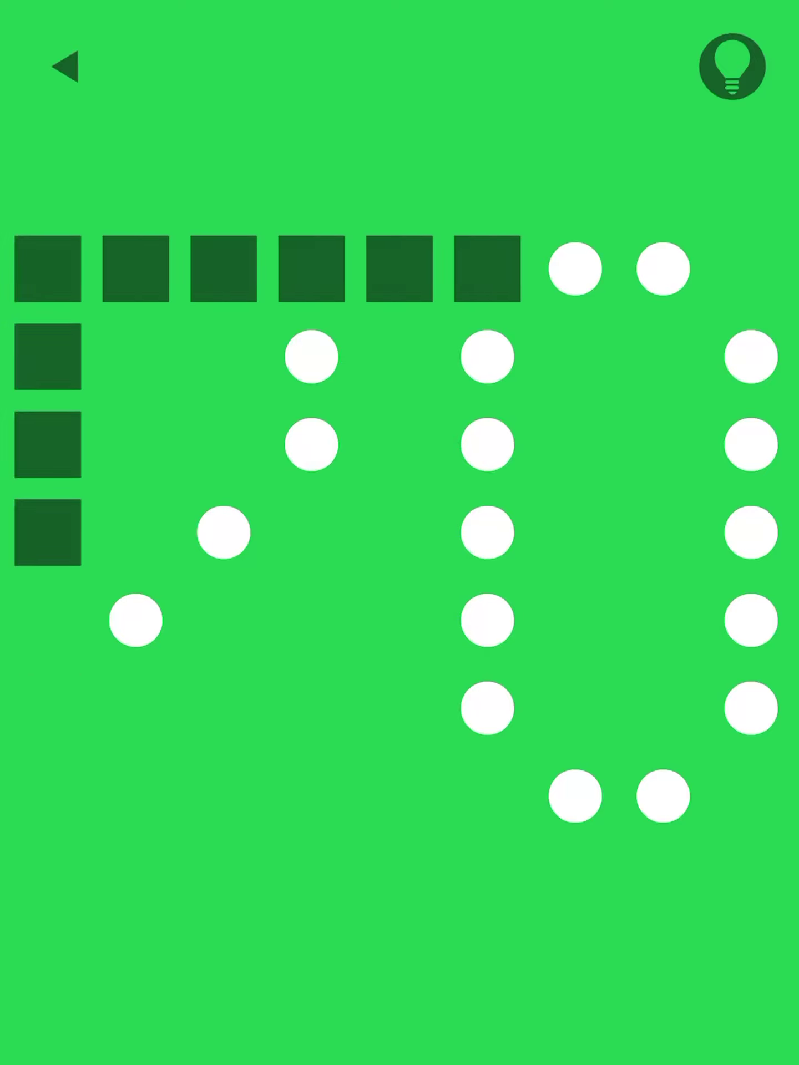
key("Down")
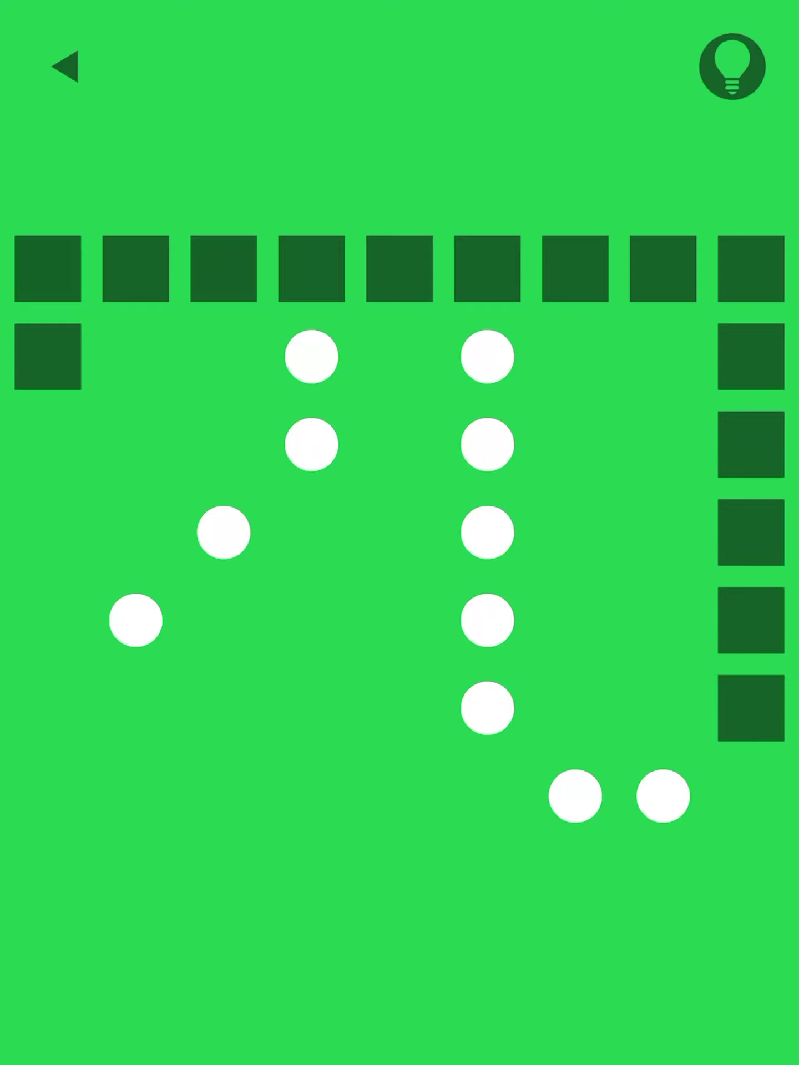
key("Left")
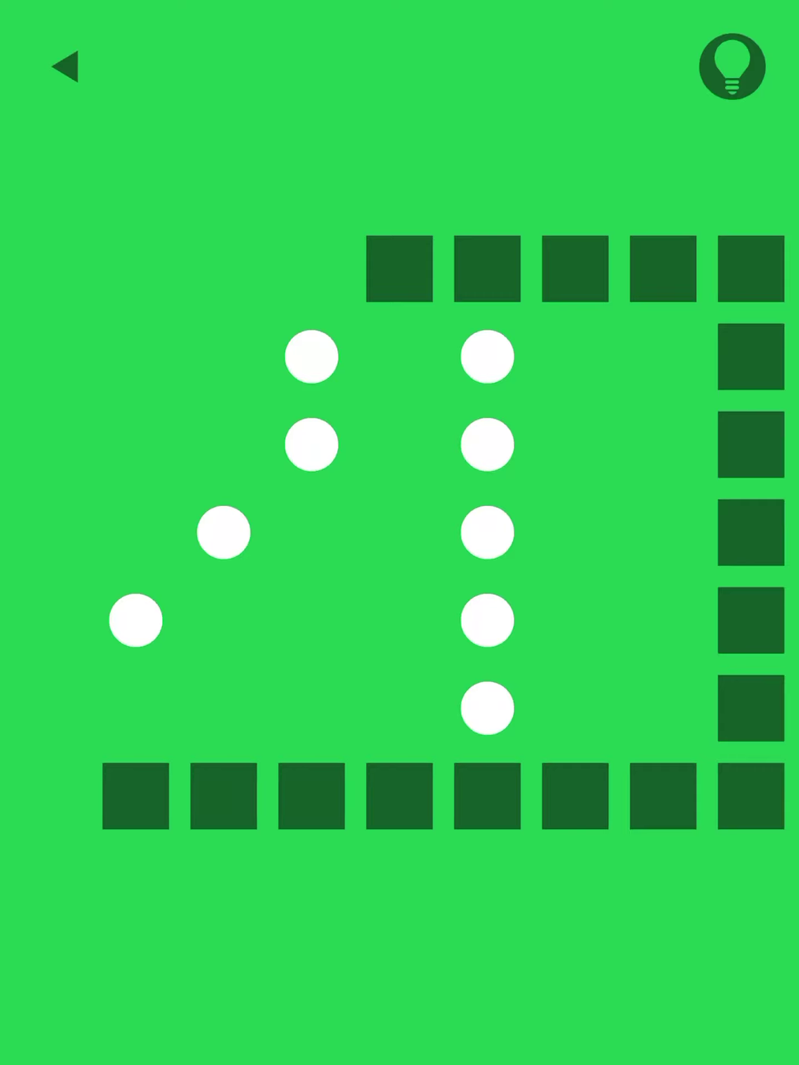
key("Up")
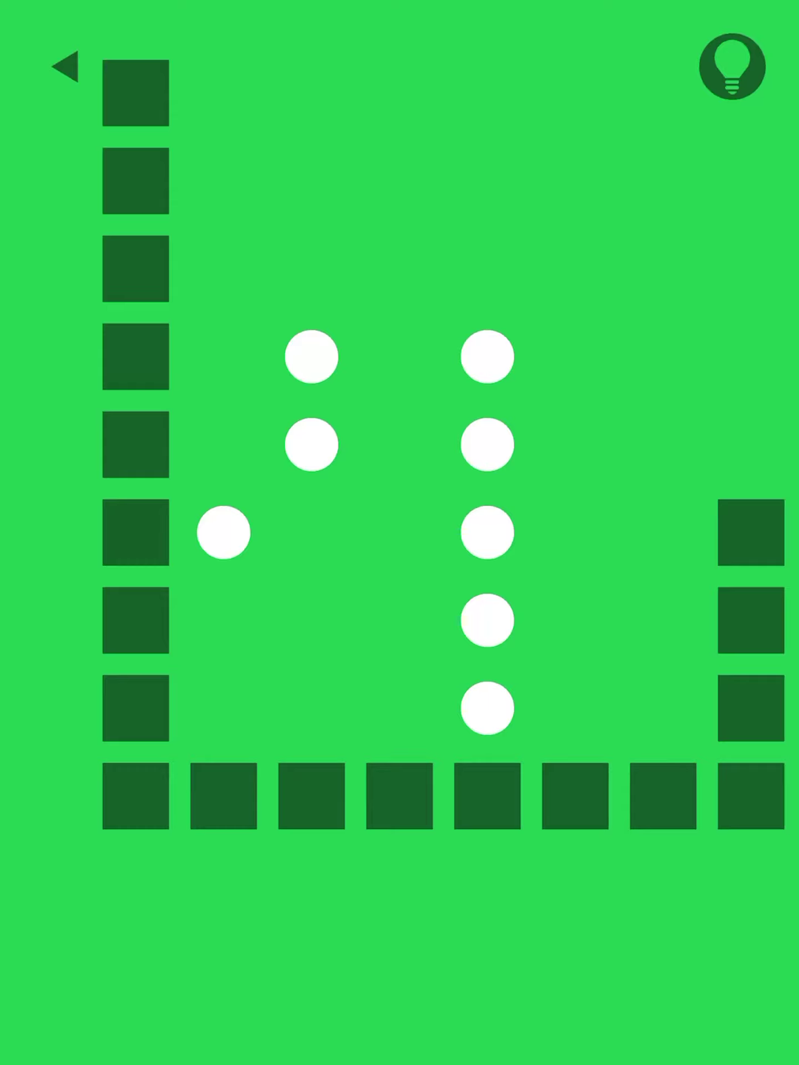
key("Right")
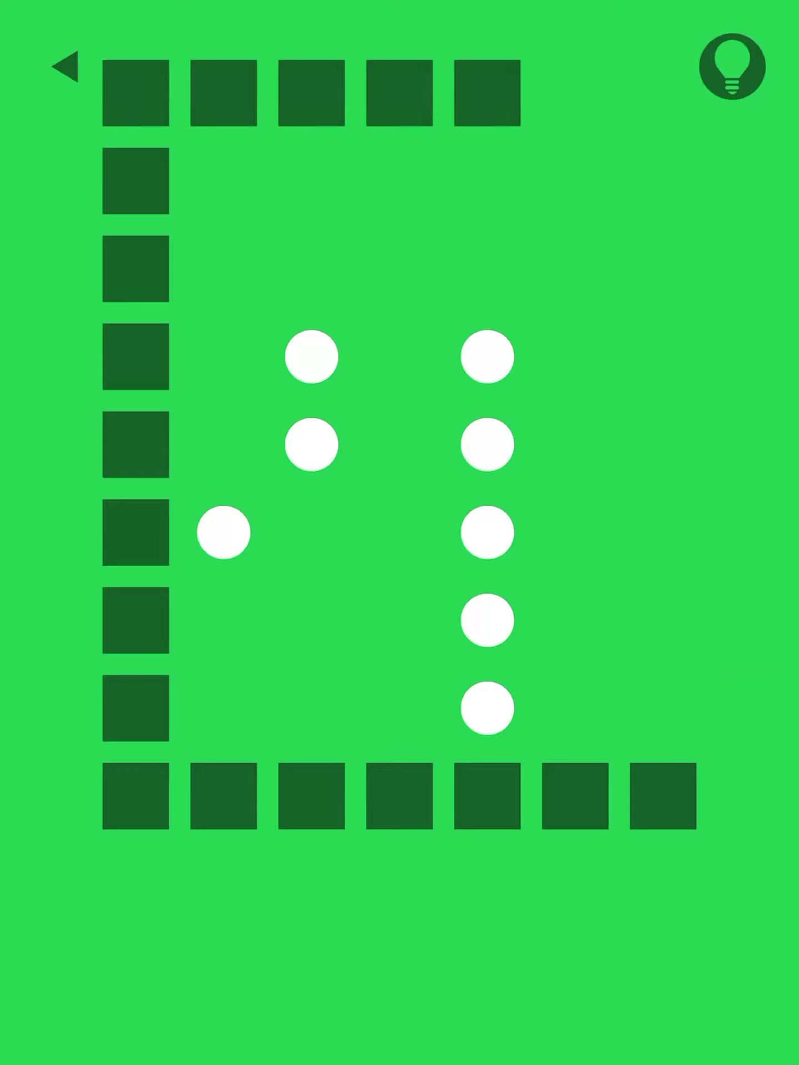
- Loop the snake around the board twice more, eating dots until level 20 clears
key("Down")
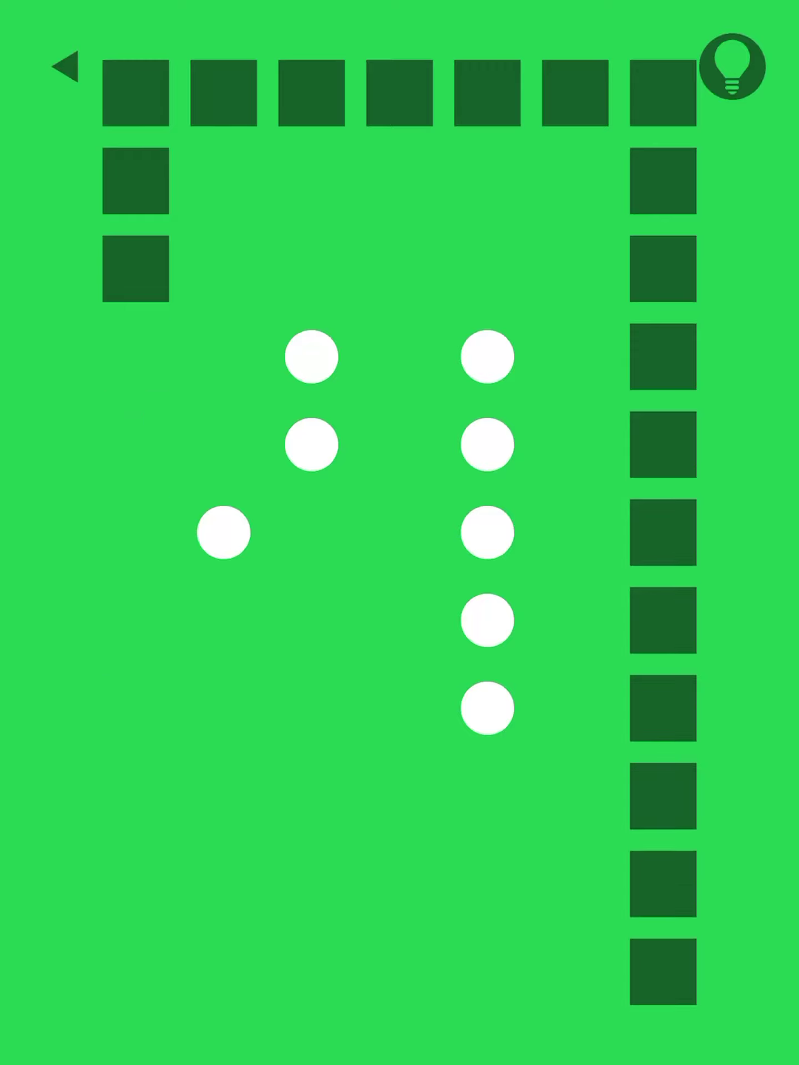
key("Left")
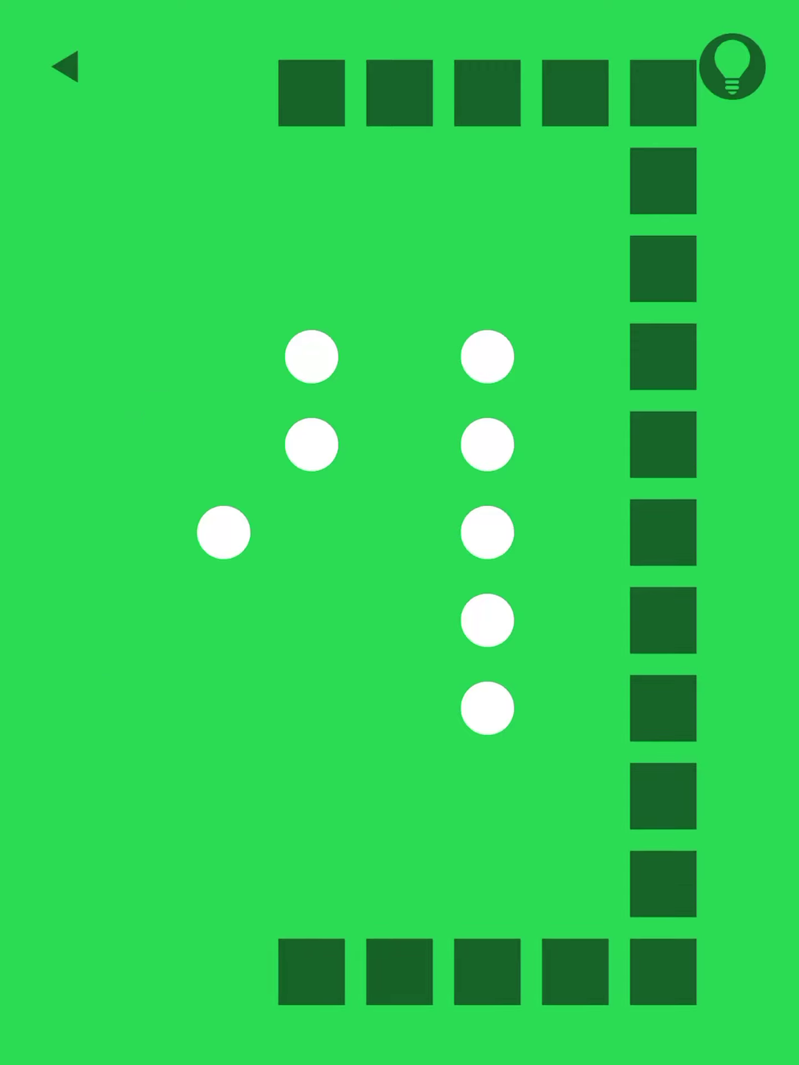
key("Up")
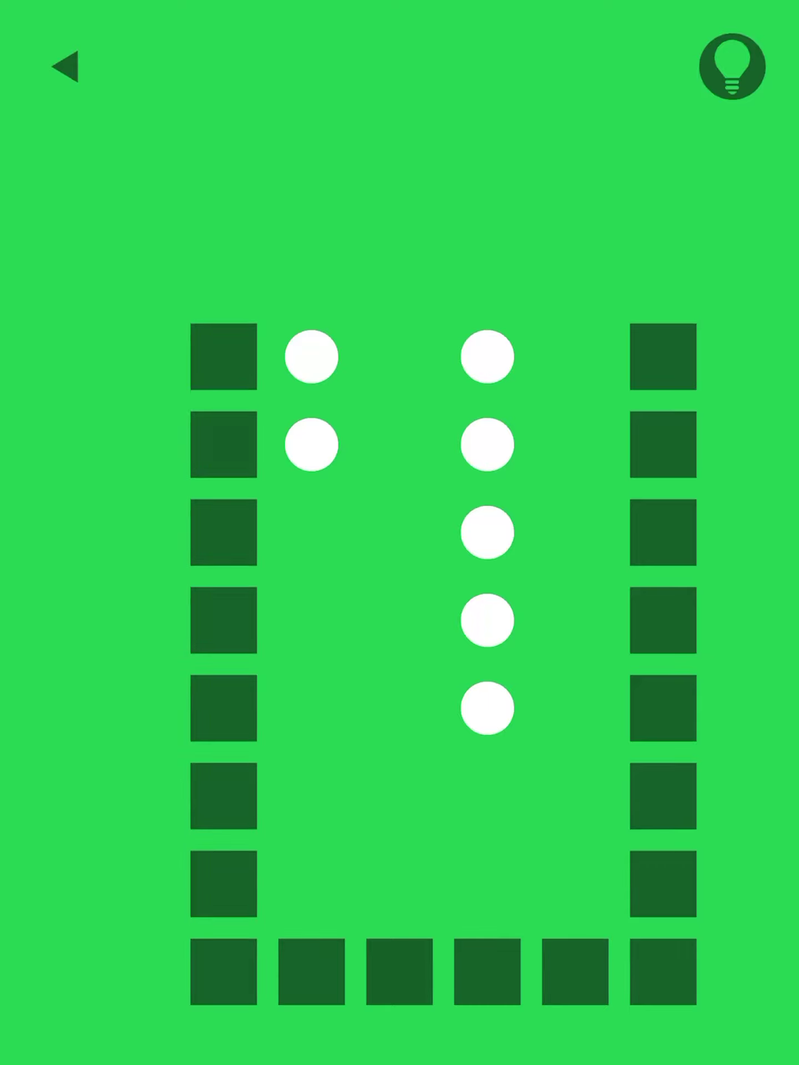
key("Right")
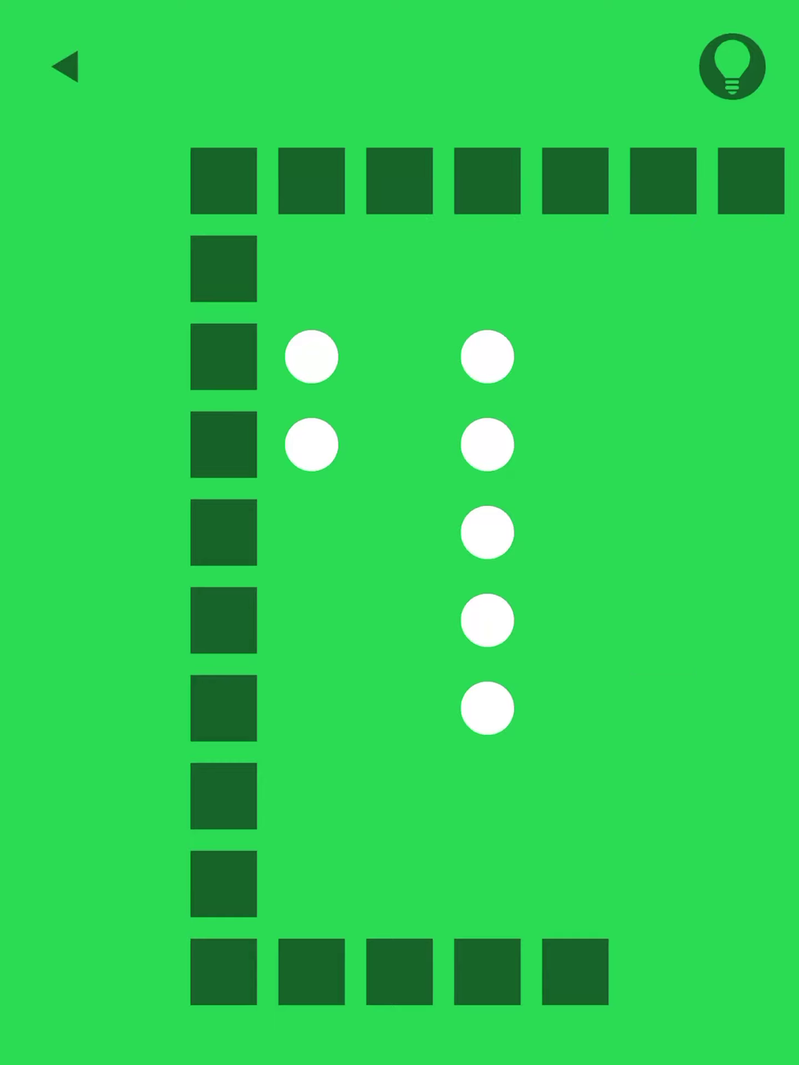
key("Down")
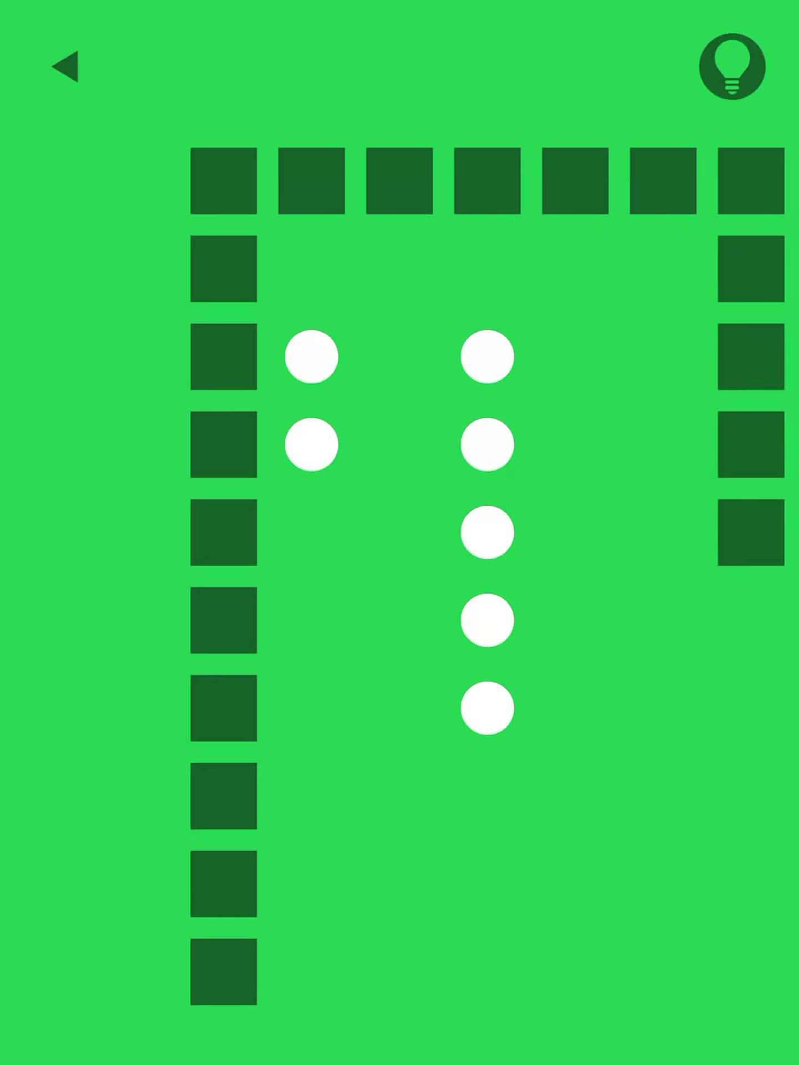
key("Left")
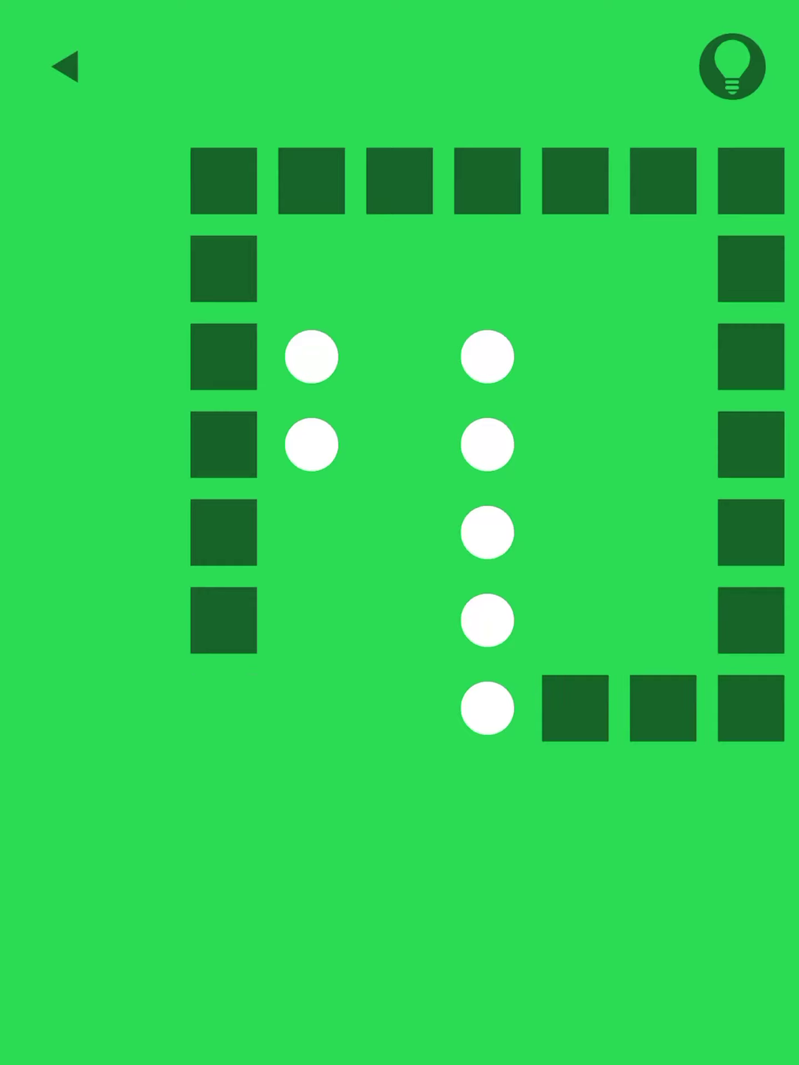
key("Up")
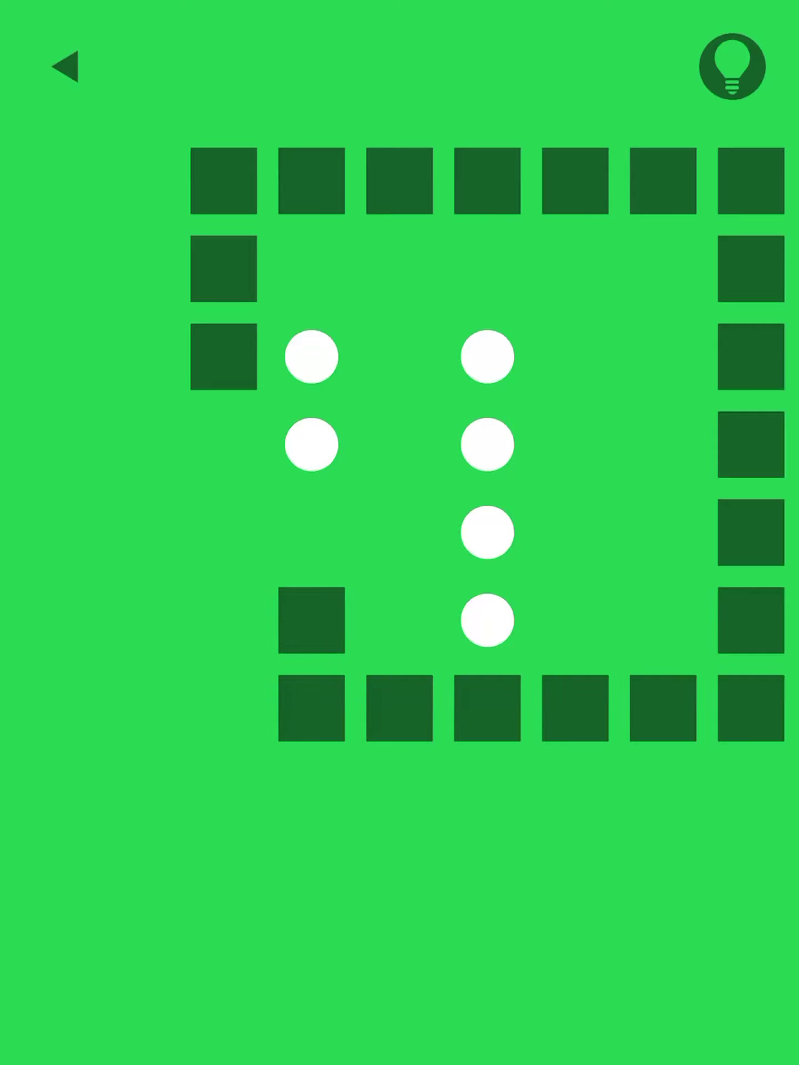
key("Right")
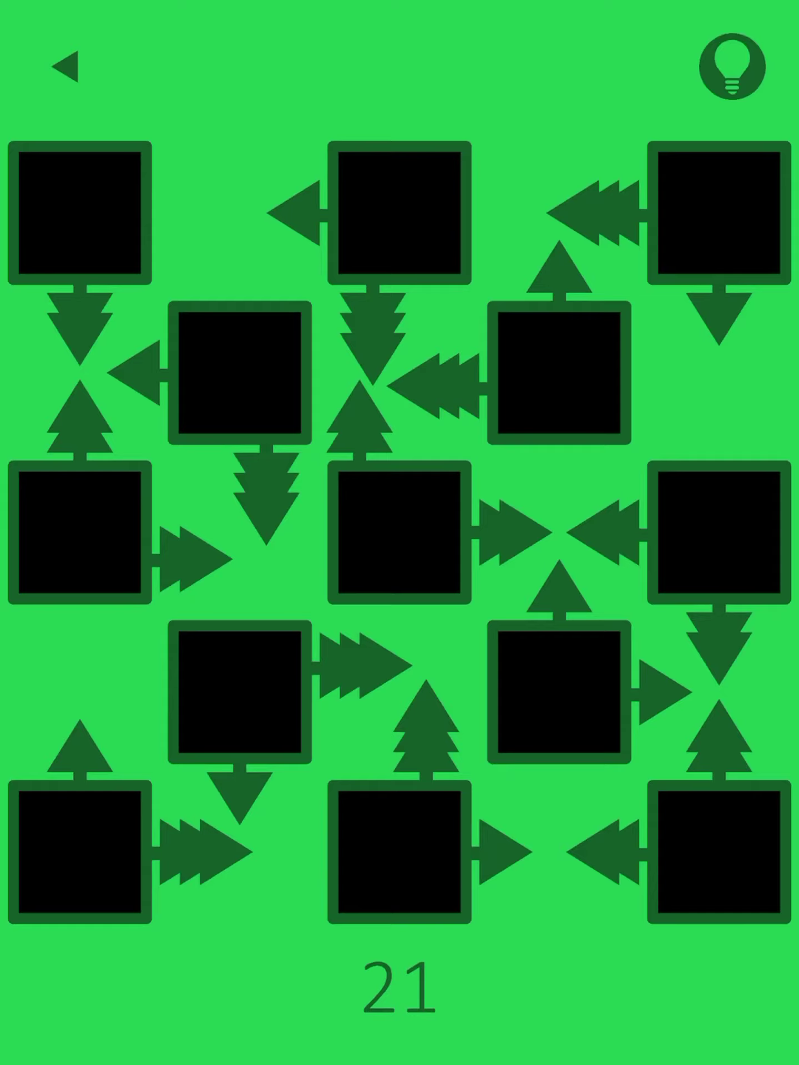
- Try toggling the top-right, top-left and middle-left squares on level 21
left_click(718, 213)
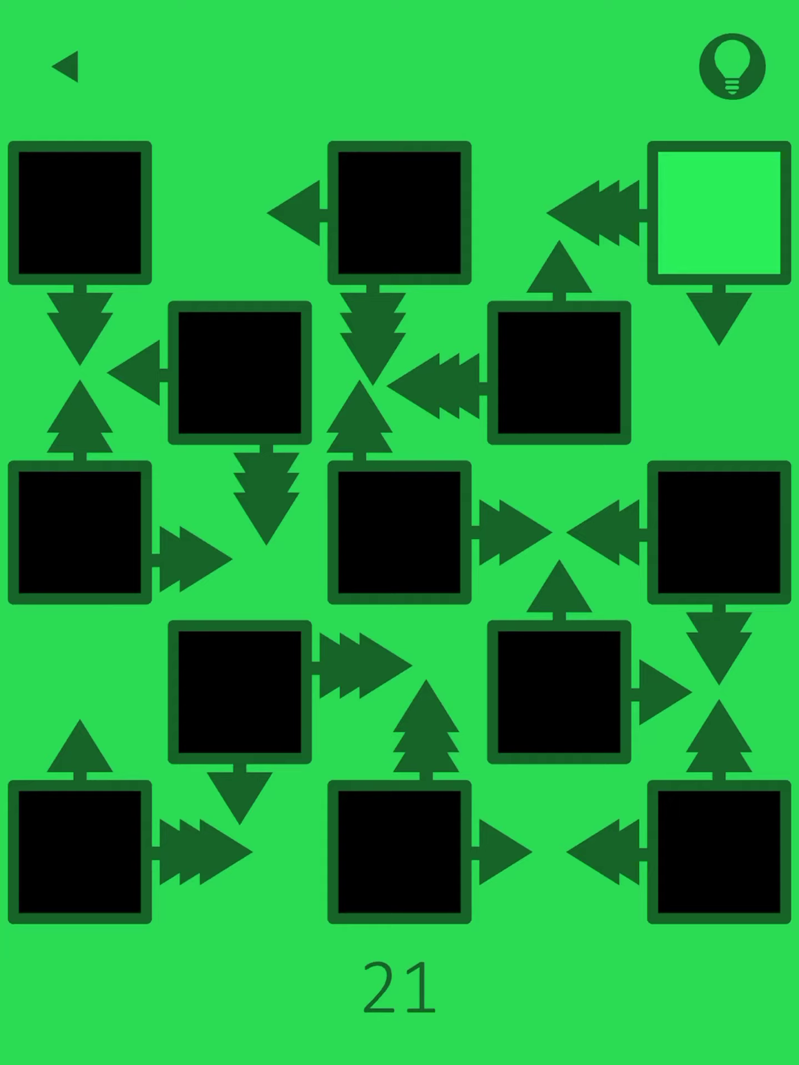
left_click(80, 533)
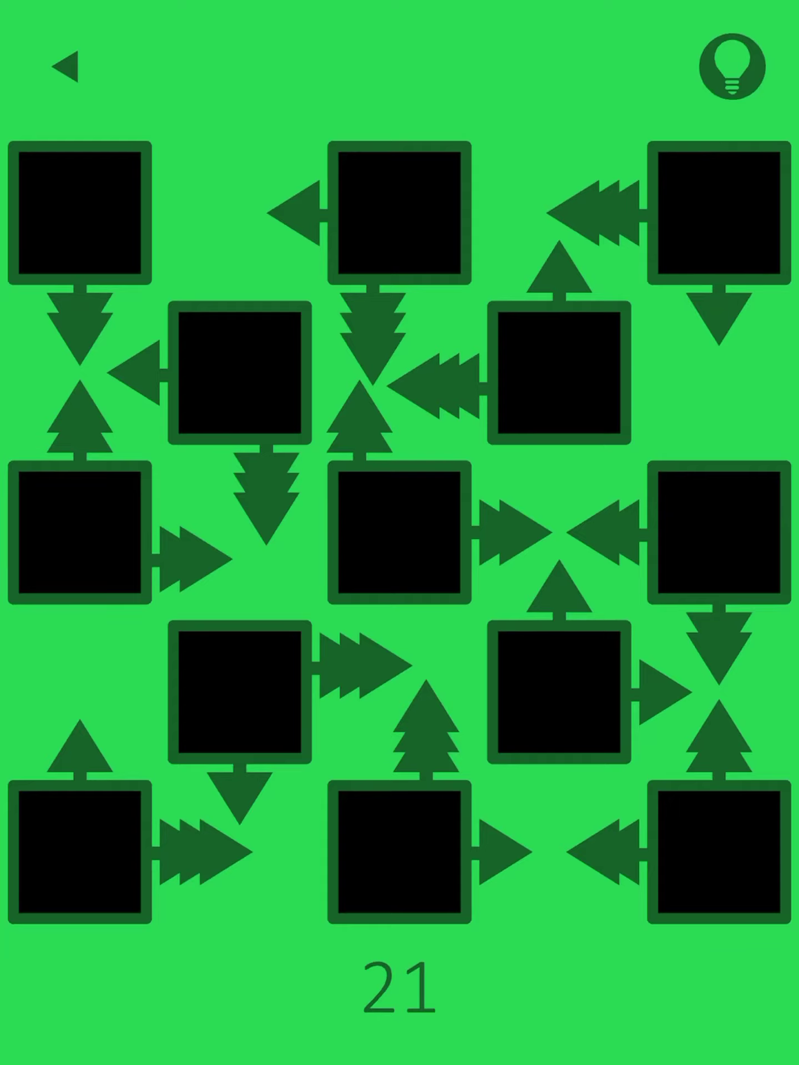
left_click(78, 213)
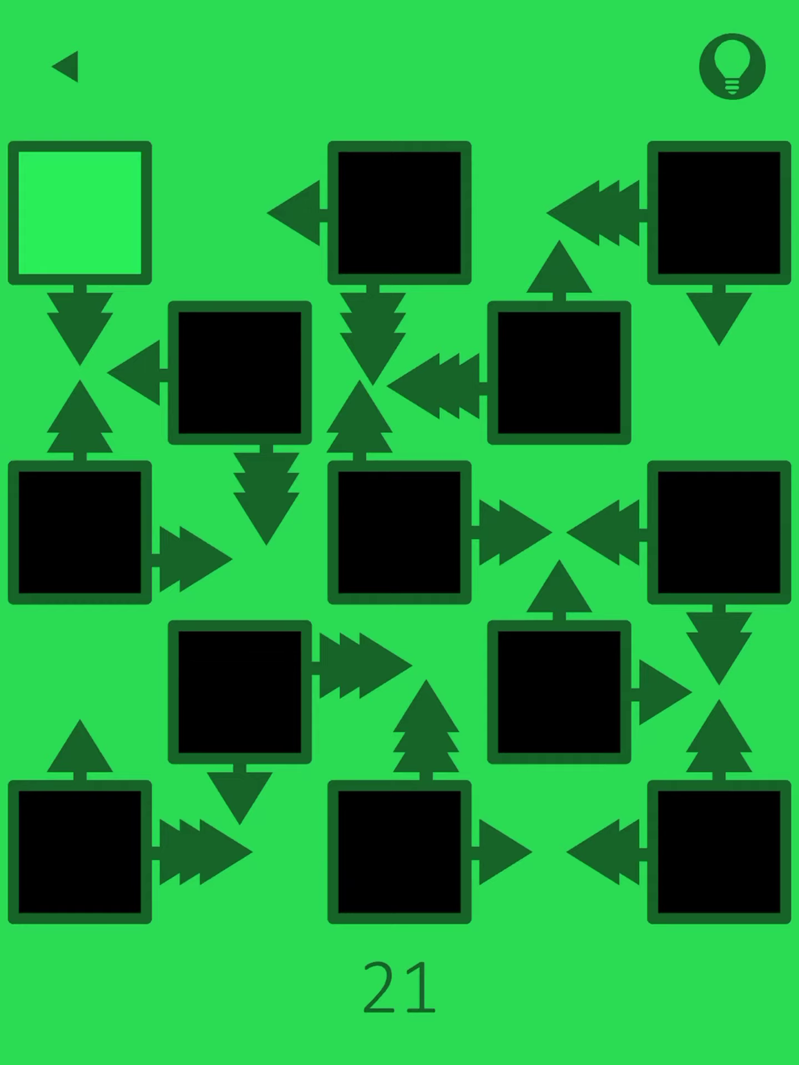
left_click(79, 533)
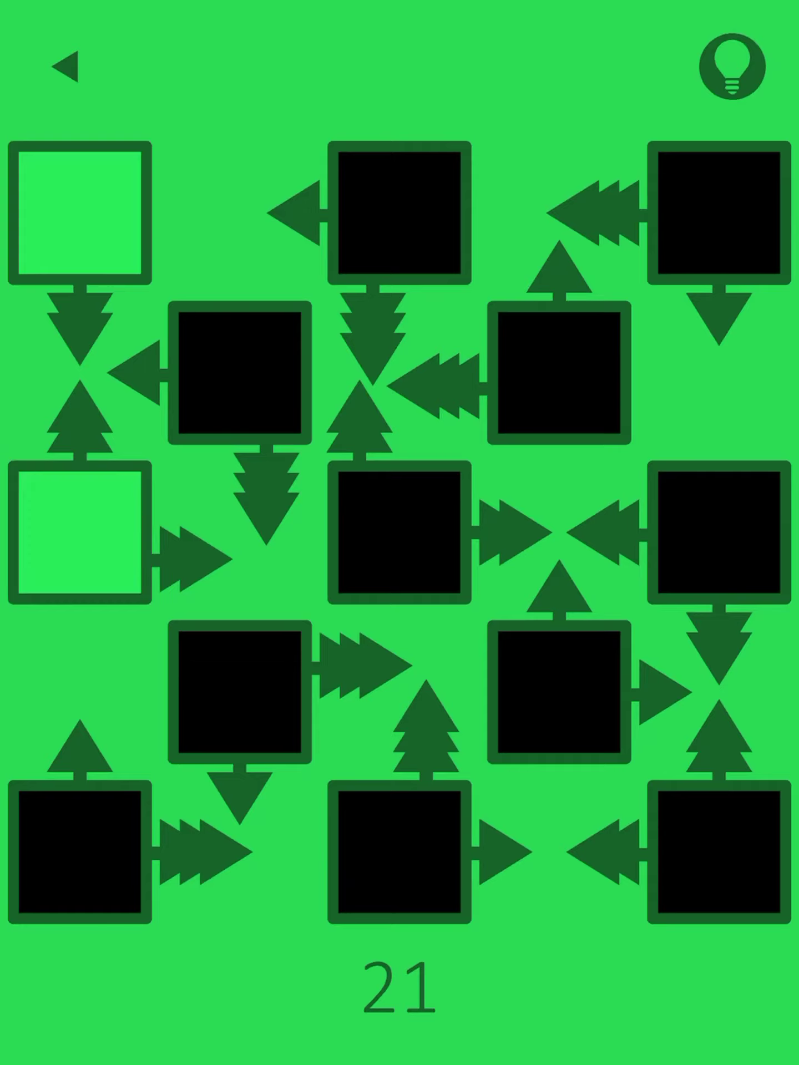
- Leave the top-right square lit after several toggles, then light row two's left square
left_click(718, 212)
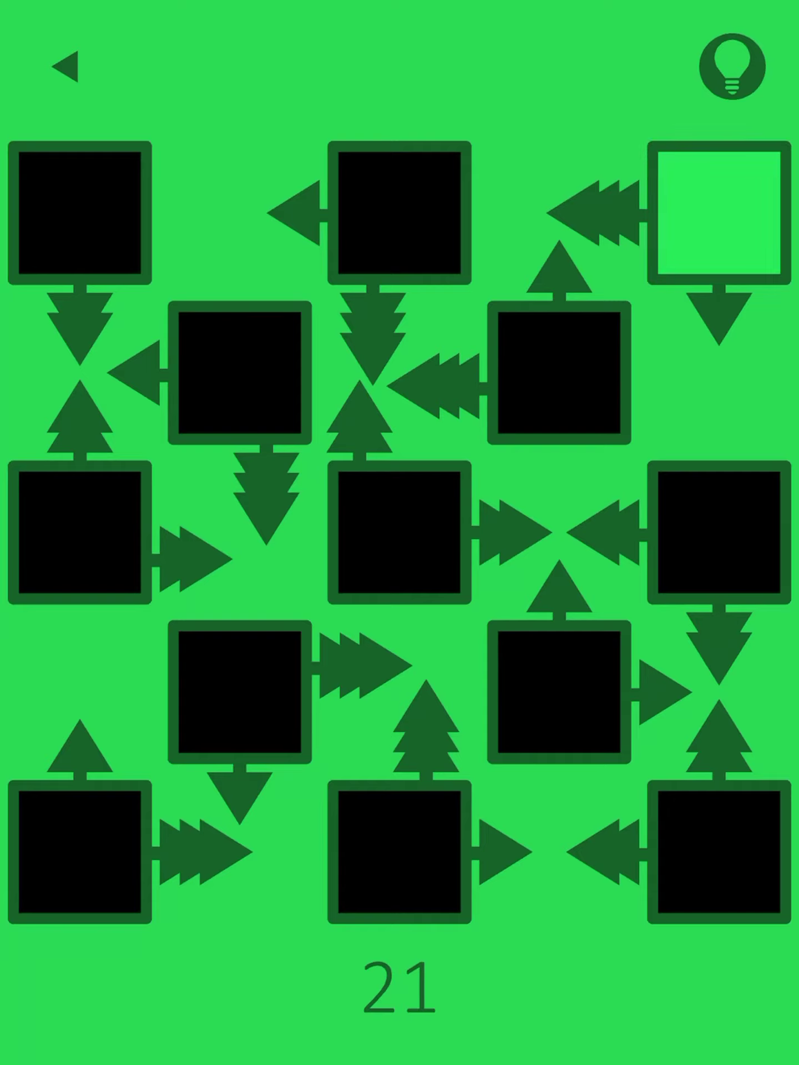
left_click(718, 212)
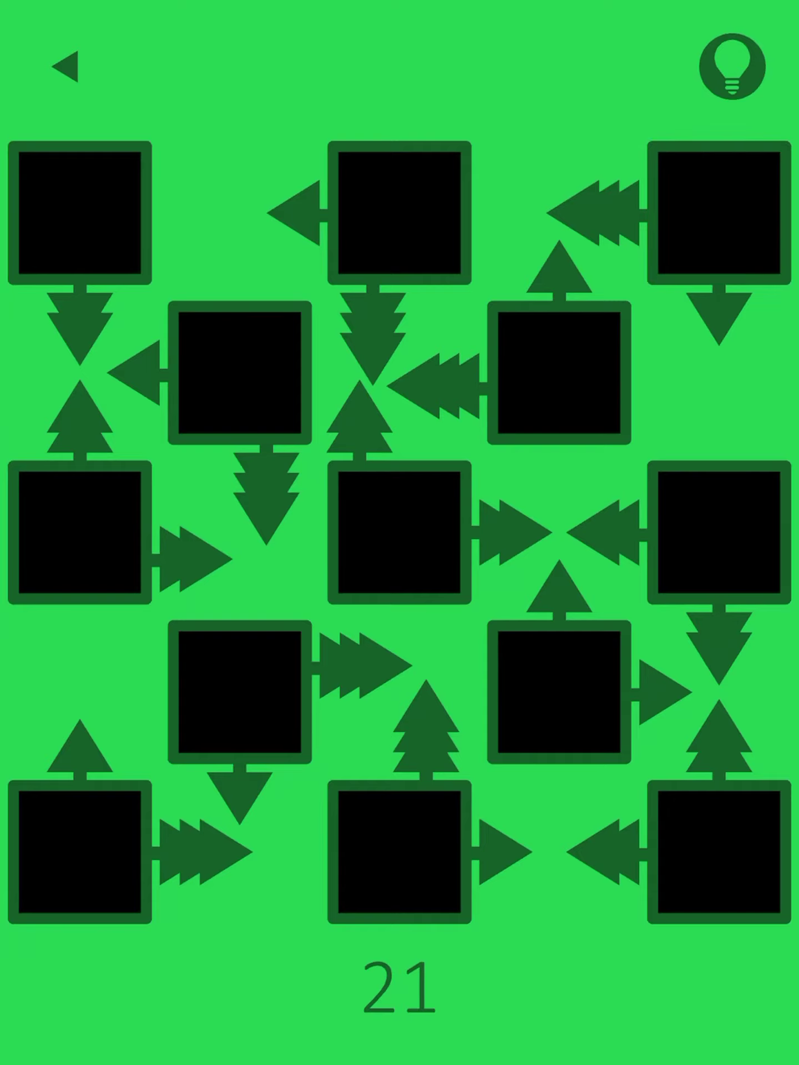
left_click(718, 211)
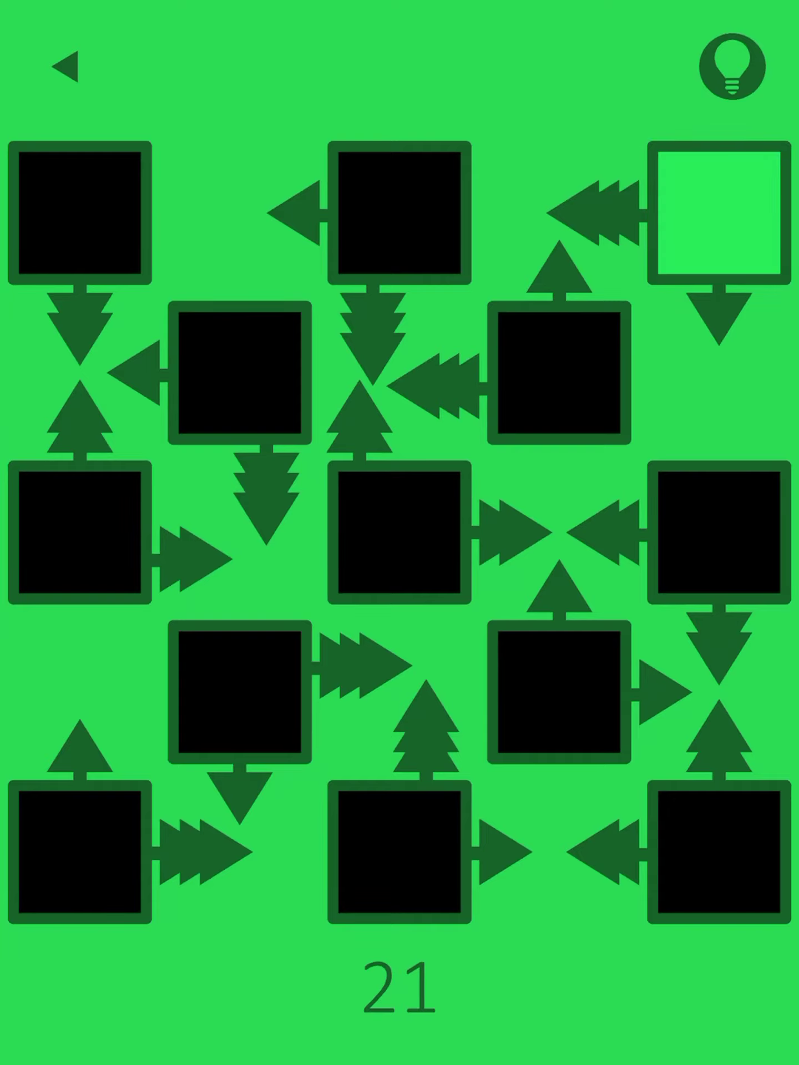
left_click(240, 372)
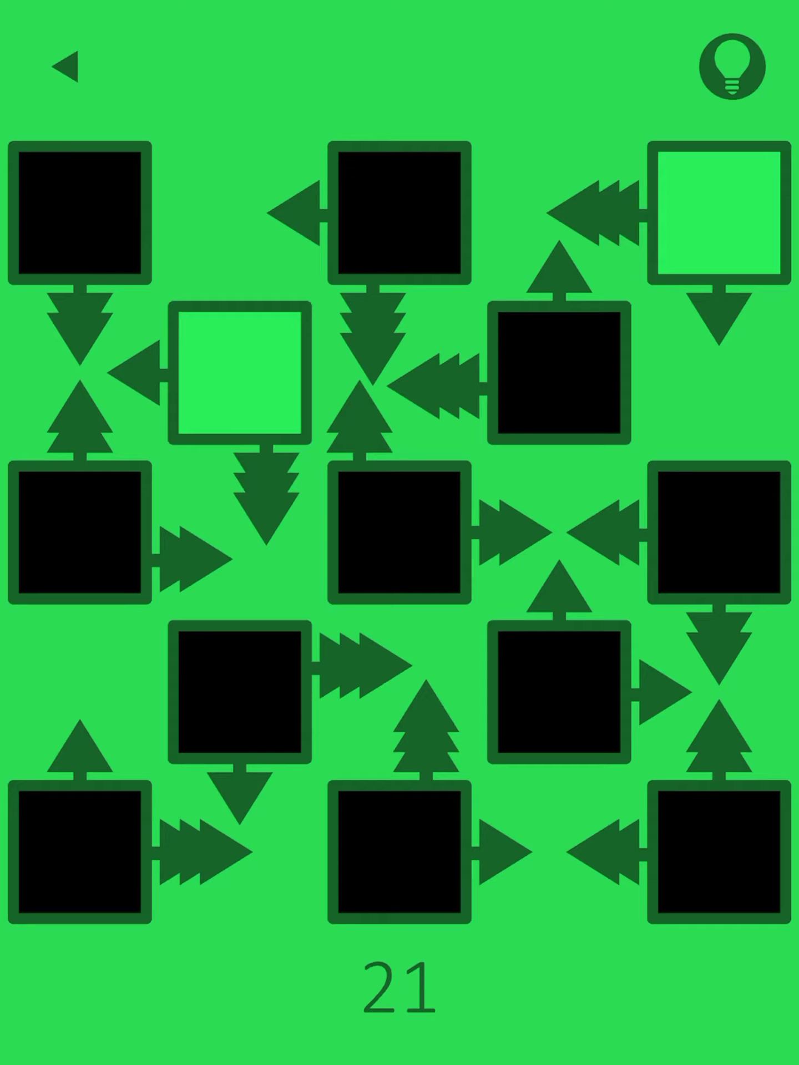
- Light the bottom-left, top-left and middle-left squares so green spreads across the grid
left_click(80, 853)
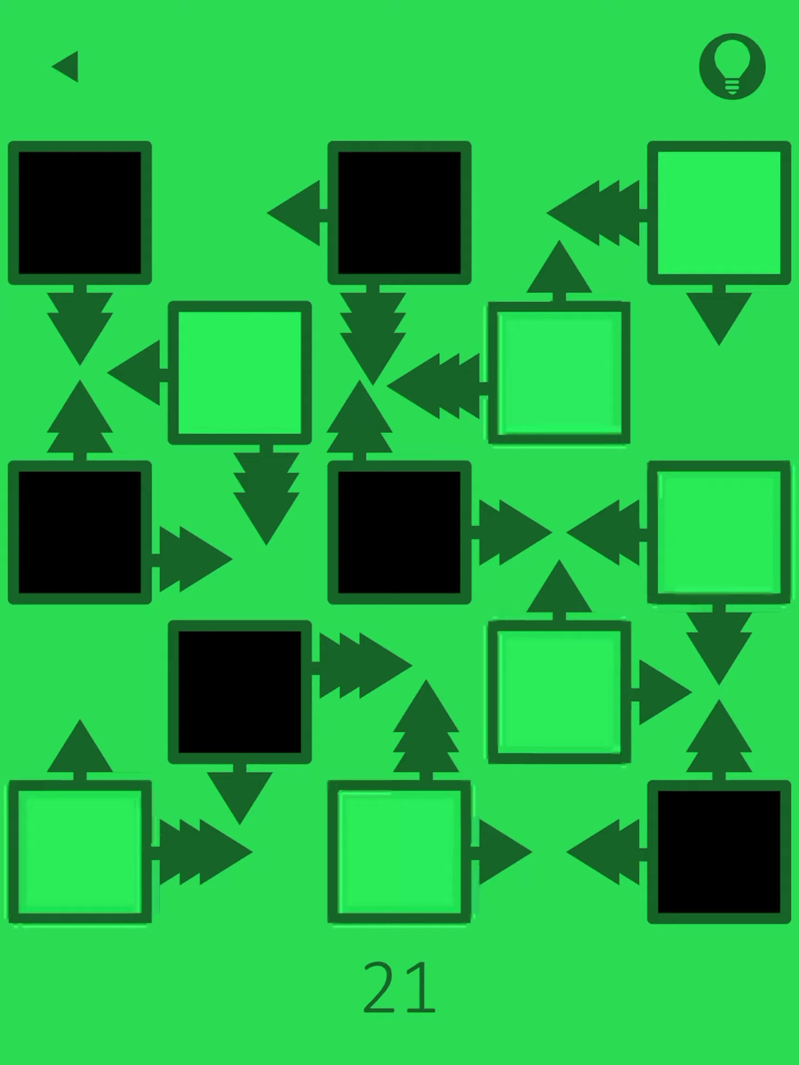
left_click(79, 212)
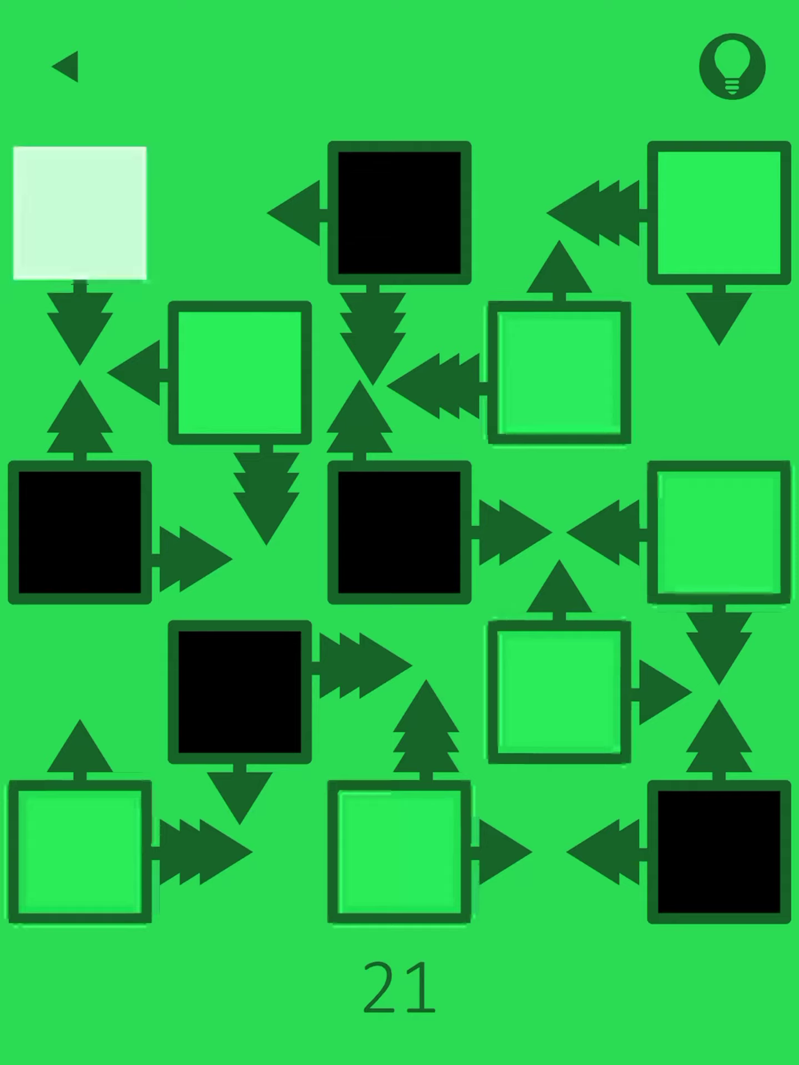
left_click(79, 532)
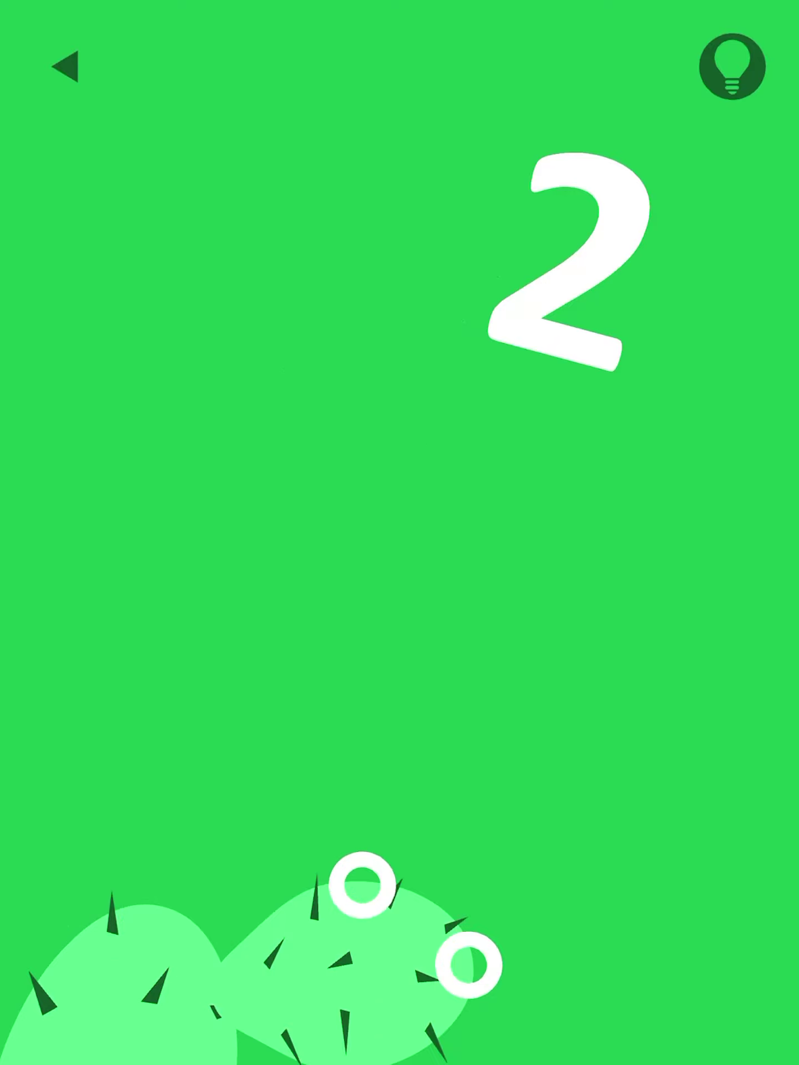
- Grow two new cactus pads upward from the right ring and the next ring
left_click(363, 886)
left_click(375, 709)
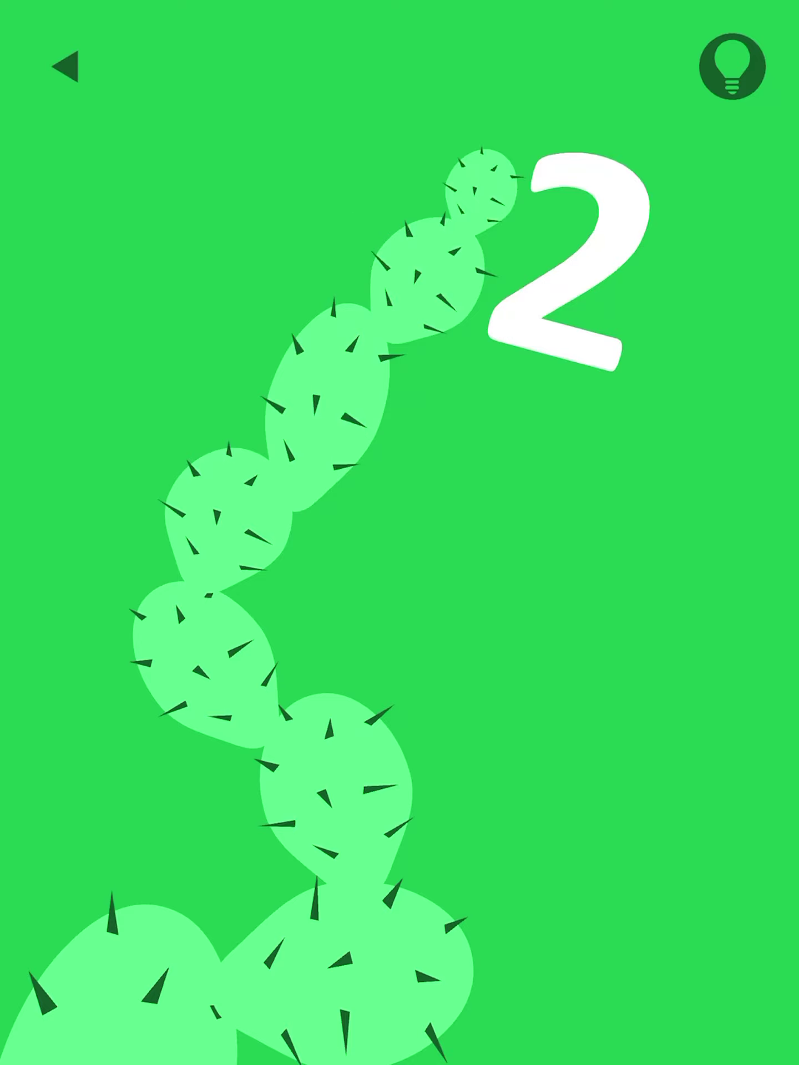
- Regrow the cactus pad by pad, adding a new pad up and to the right
left_click(217, 992)
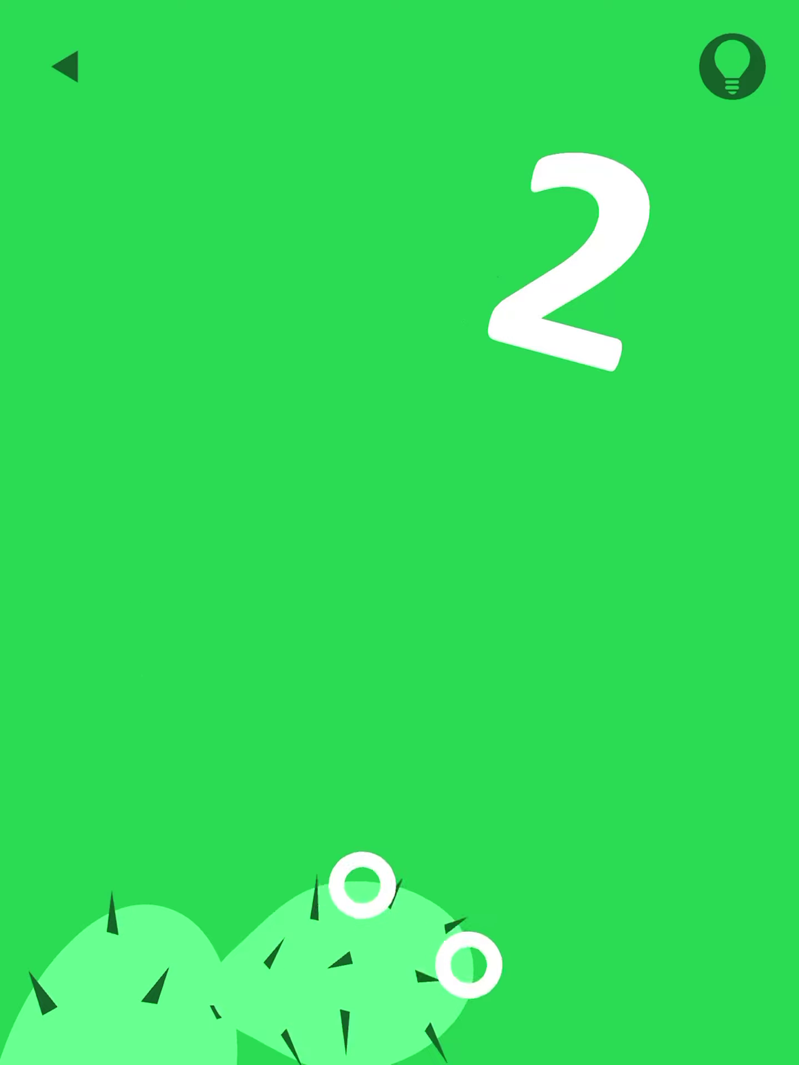
left_click(364, 885)
left_click(375, 708)
left_click(469, 536)
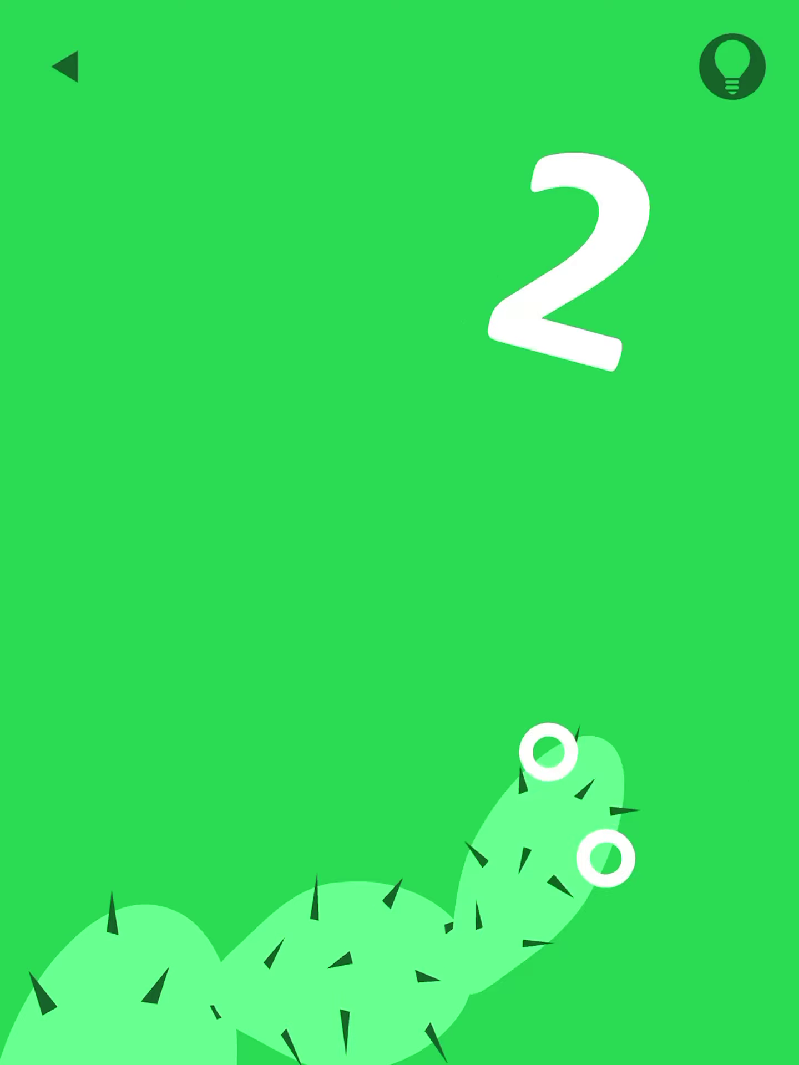
left_click(639, 491)
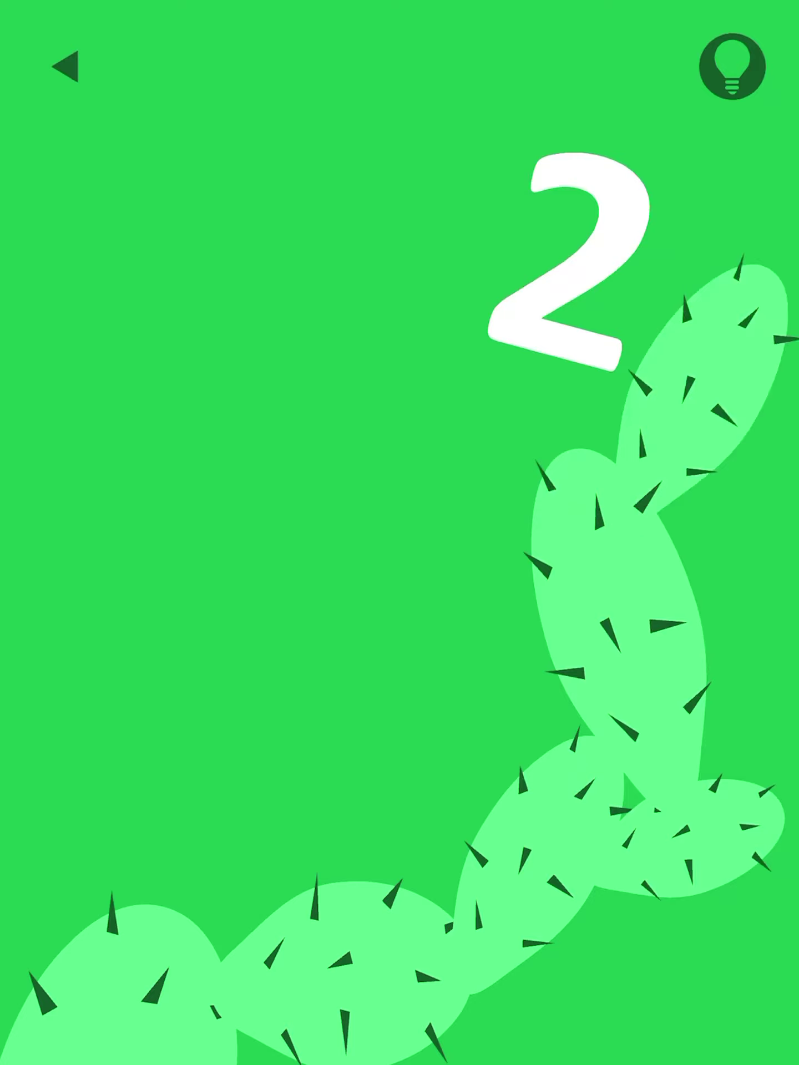
- Tap the first two rings together to shrink the cactus back to its first pads
left_click(109, 911)
left_click(217, 993)
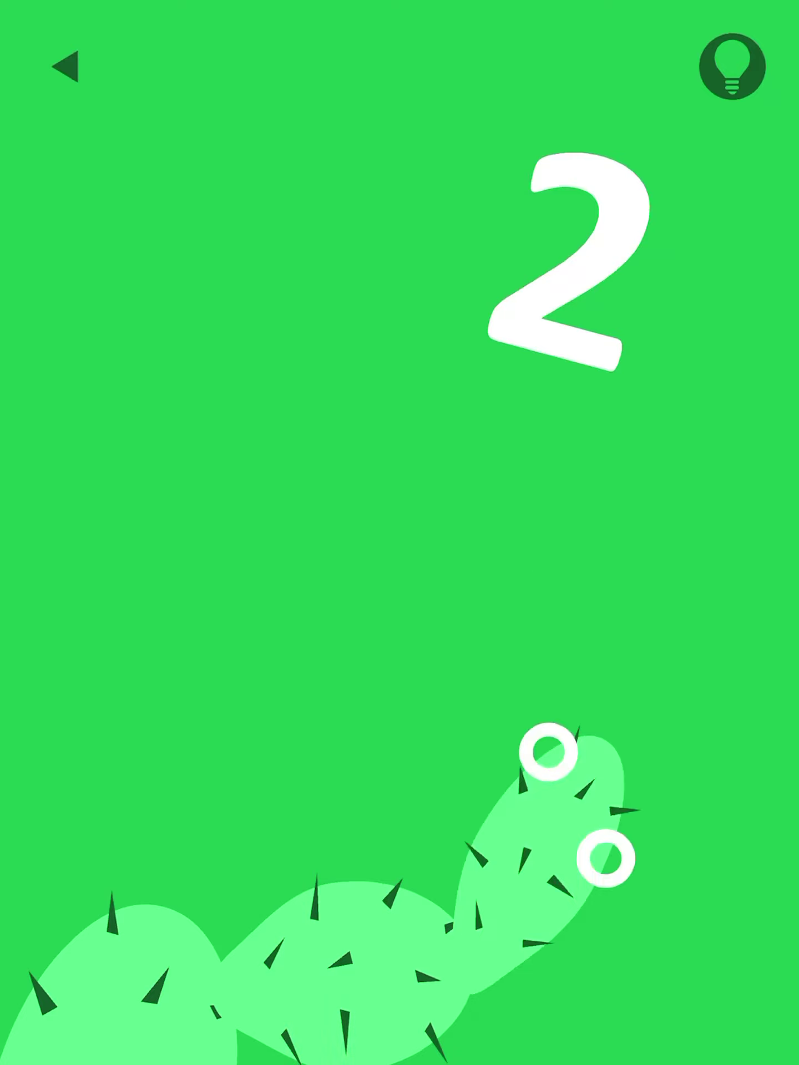